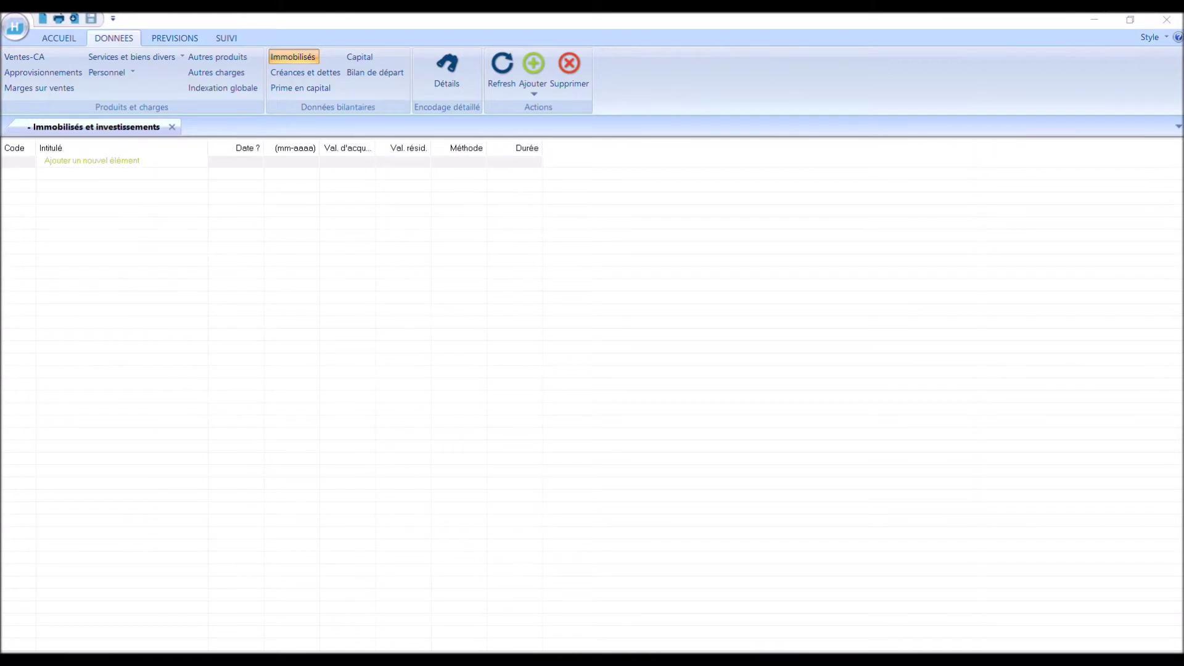
{"action": "left_click_drag", "start_coordinate": [0, 108], "coordinate": [398, 161]}
{"action": "left_click", "coordinate": [716, 148]}
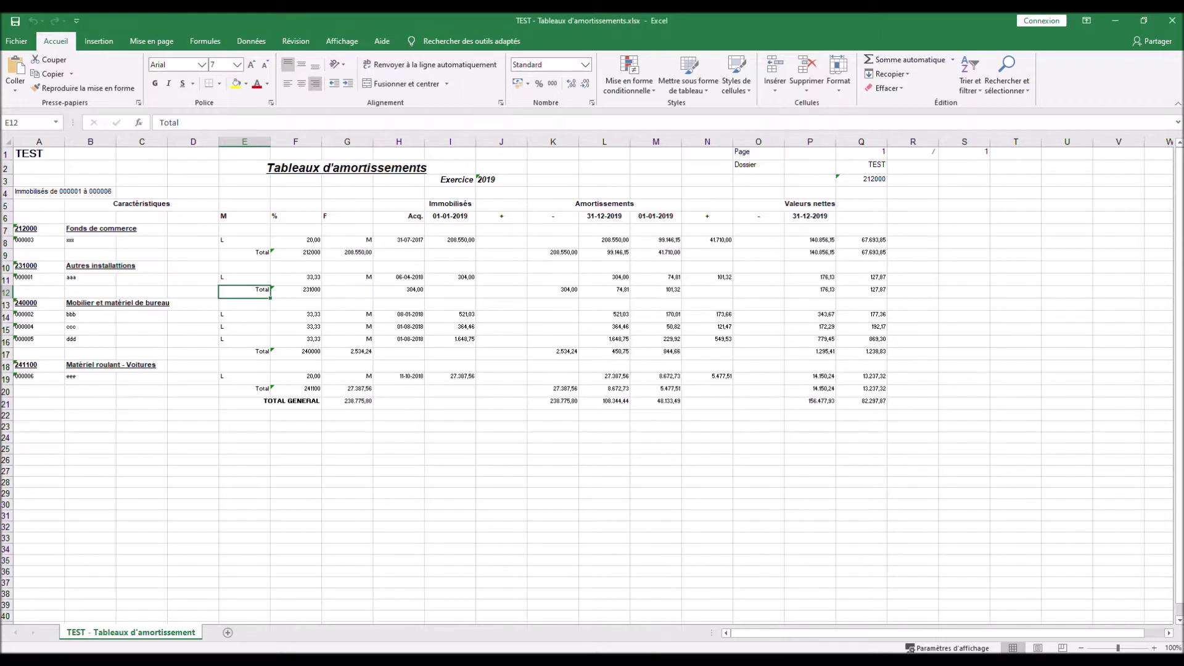
Step: Switch to HannaH and examine the fields required for importing a depreciation table, closing the import windows without validating
{"action": "key", "text": "alt+Tab"}
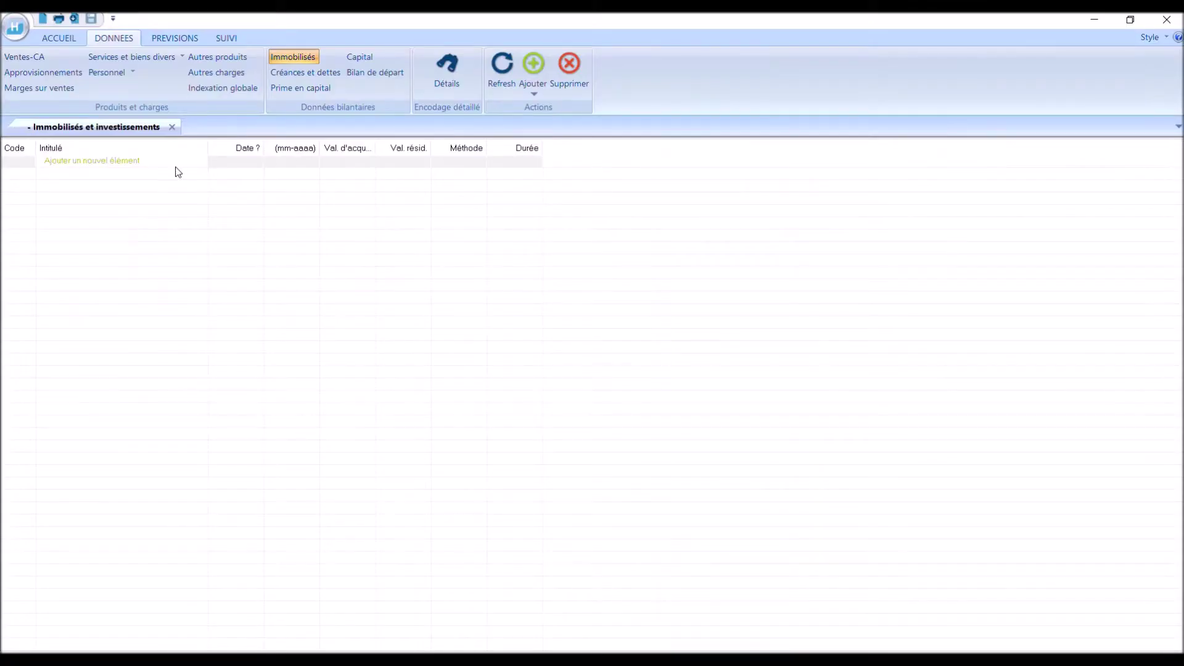
{"action": "left_click", "coordinate": [20, 35]}
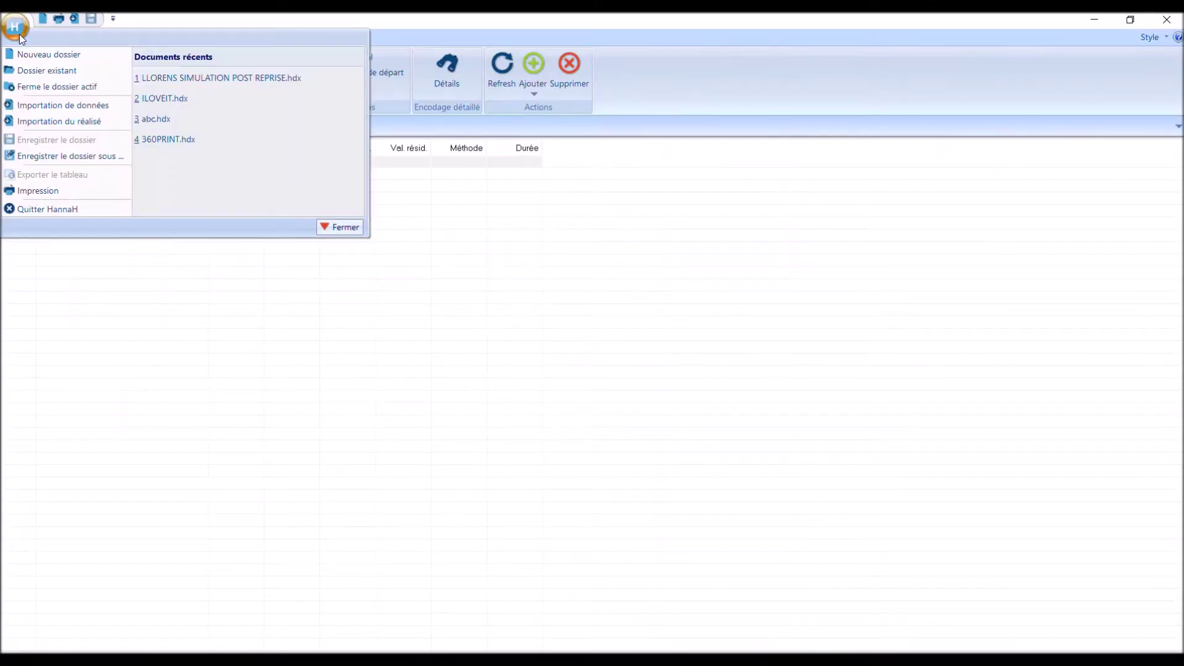
{"action": "left_click", "coordinate": [69, 112]}
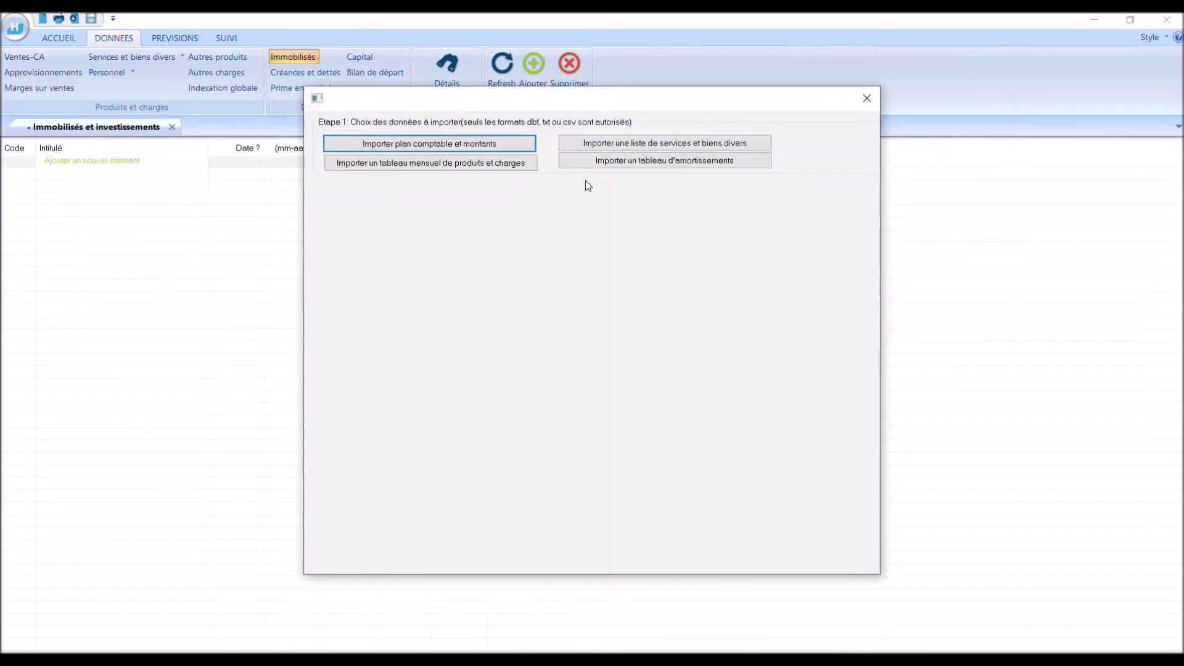
{"action": "left_click", "coordinate": [681, 165]}
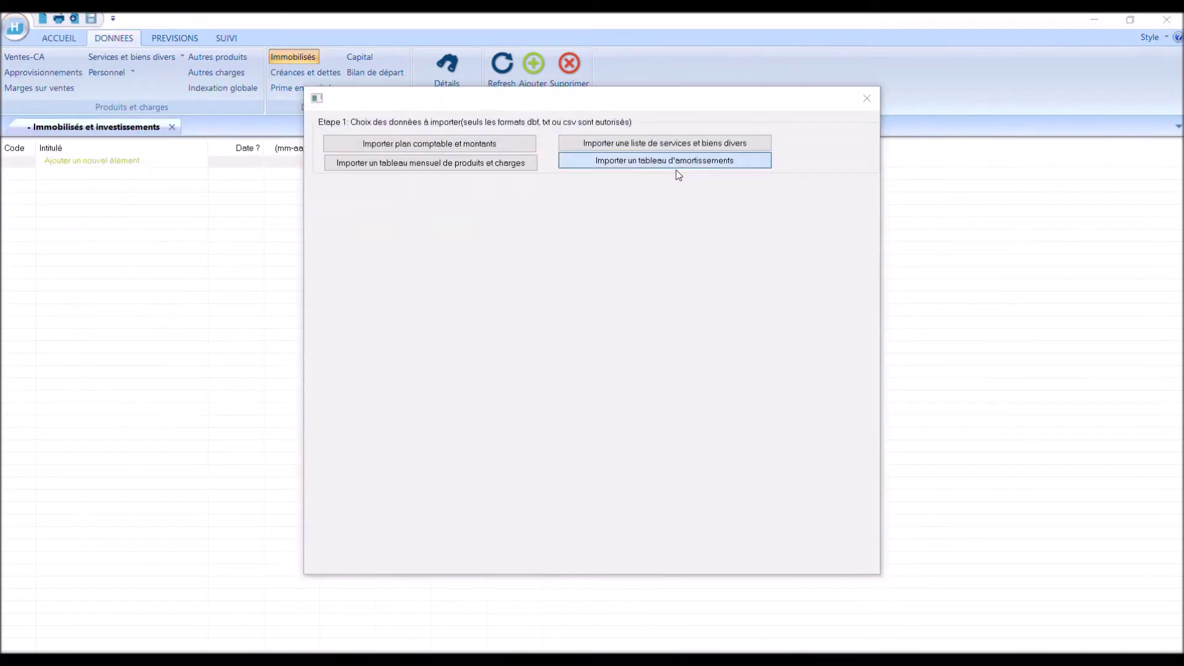
{"action": "double_click", "coordinate": [574, 300]}
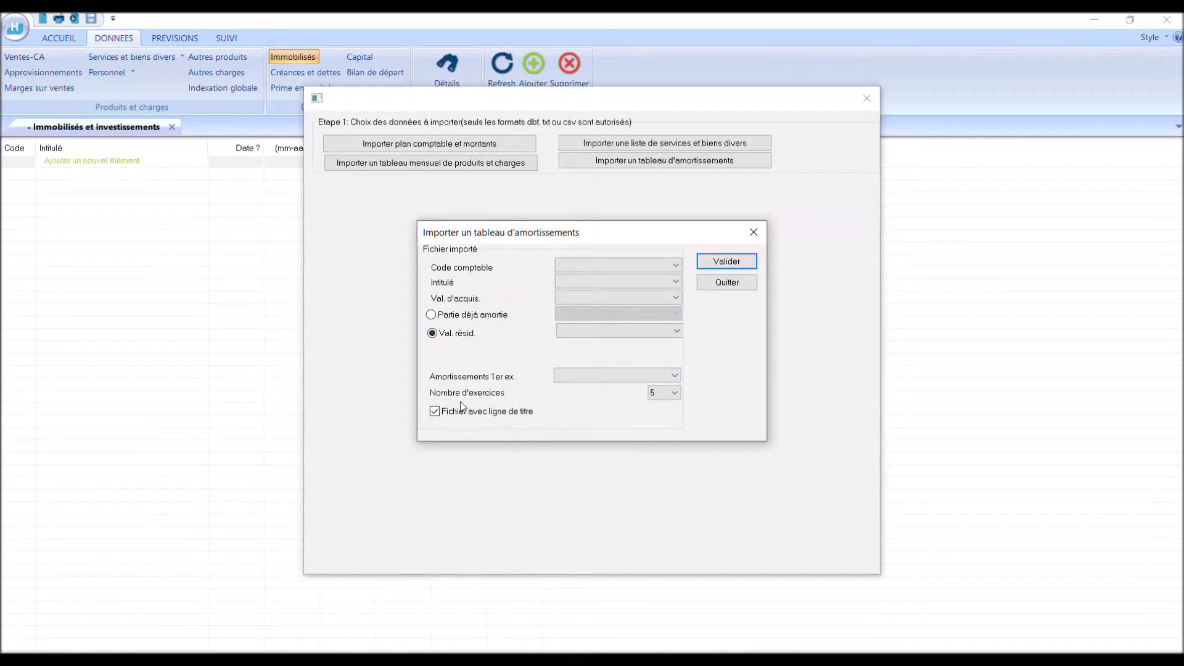
{"action": "left_click", "coordinate": [753, 232]}
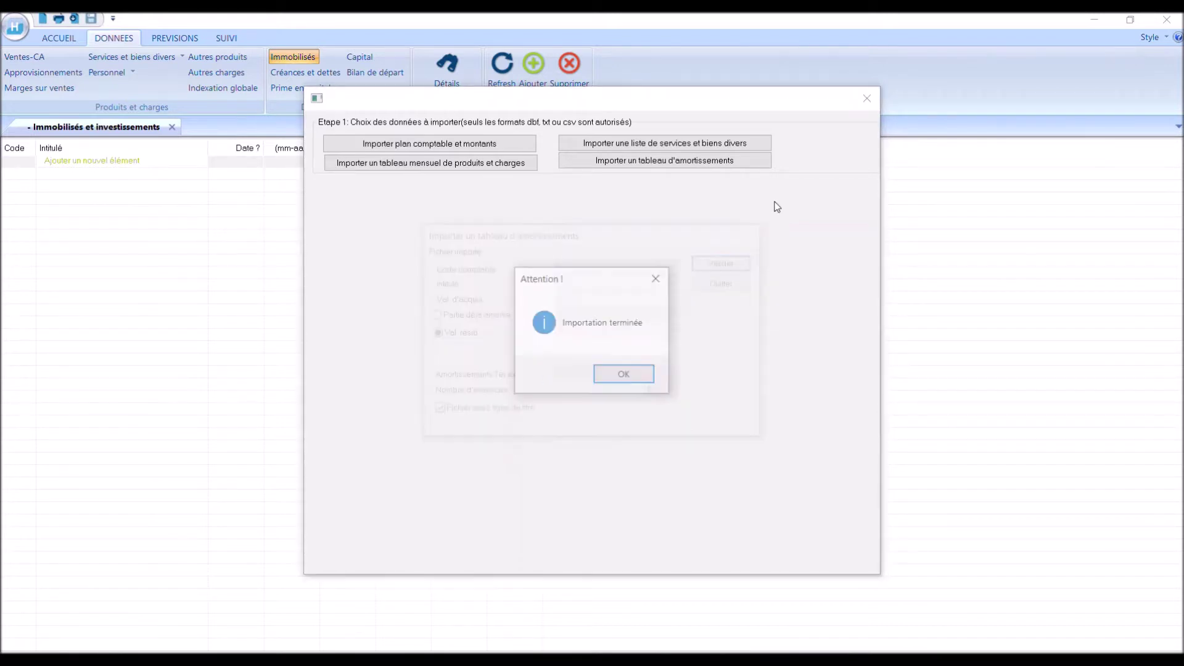
{"action": "left_click", "coordinate": [639, 375]}
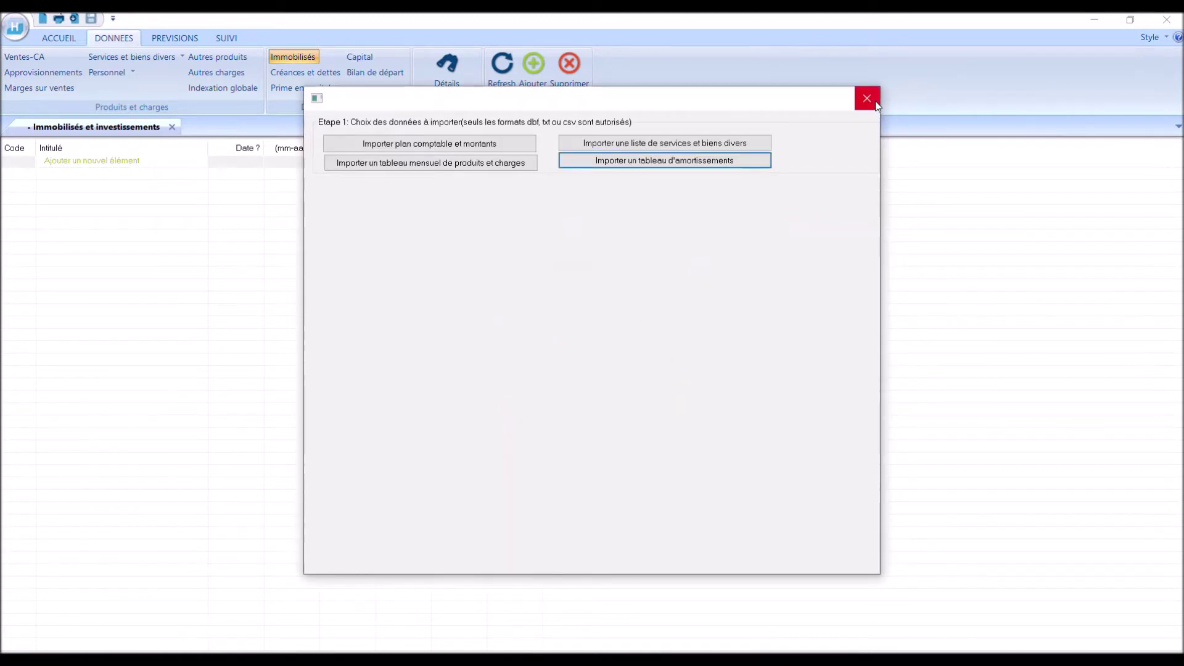
{"action": "left_click", "coordinate": [867, 98]}
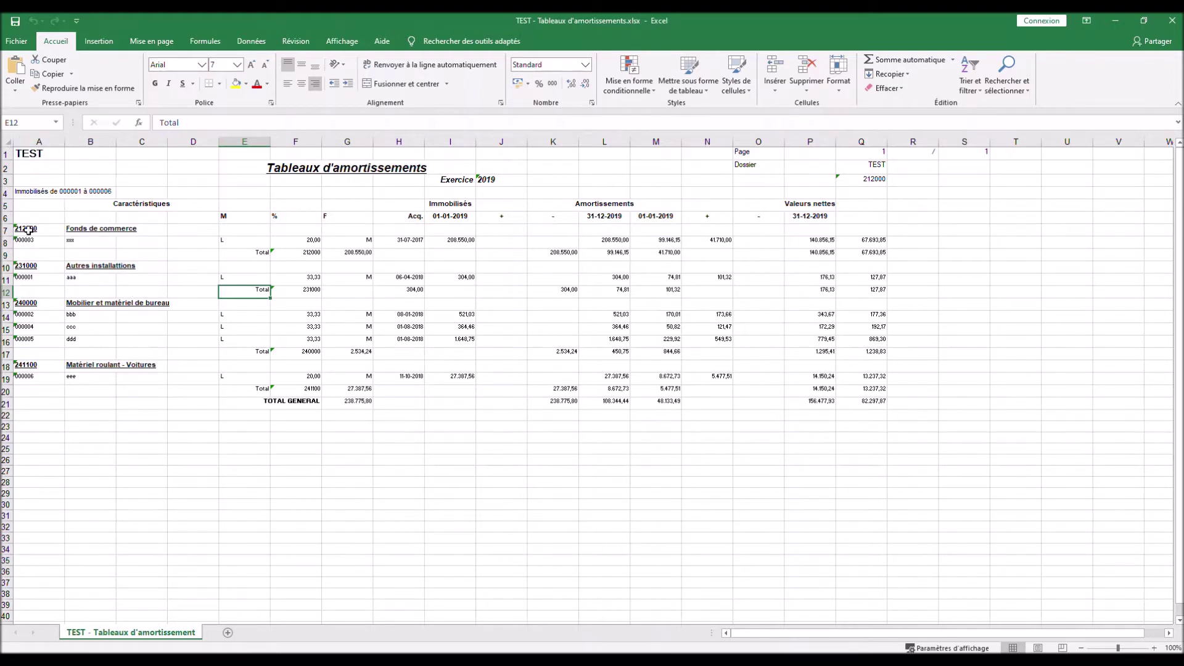
Step: In the Excel depreciation table, examine the account heading rows 7, 10, 13 and 18
{"action": "left_click", "coordinate": [6, 231]}
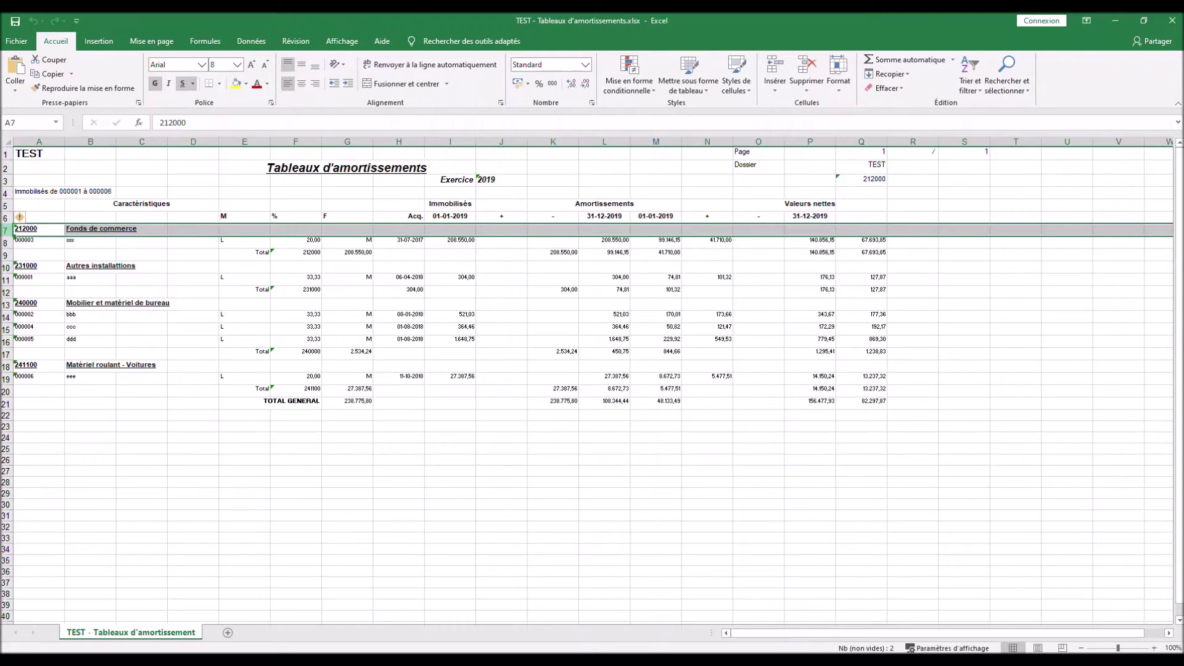
{"action": "left_click", "coordinate": [6, 267]}
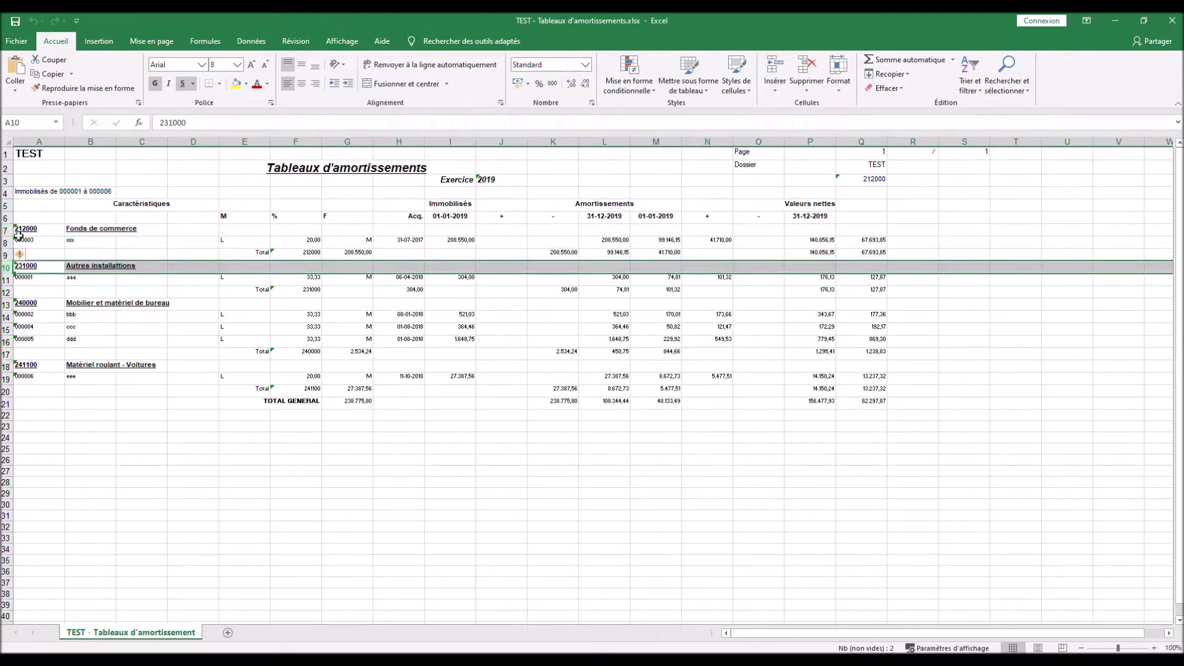
{"action": "left_click", "coordinate": [6, 305]}
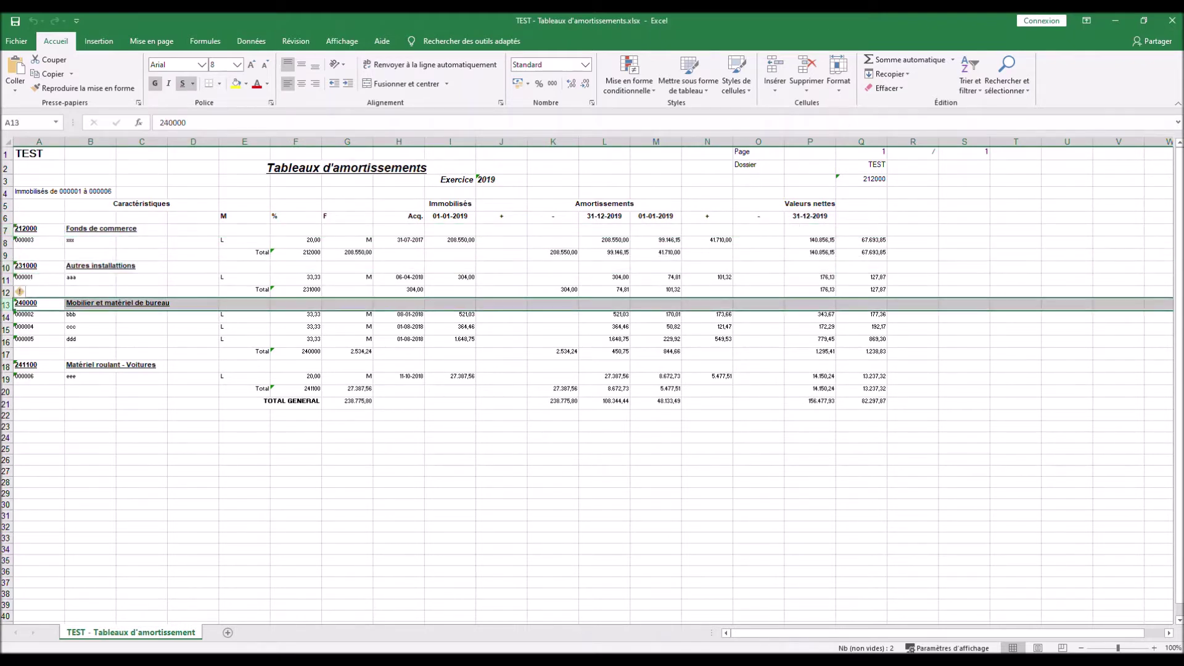
{"action": "left_click", "coordinate": [5, 366]}
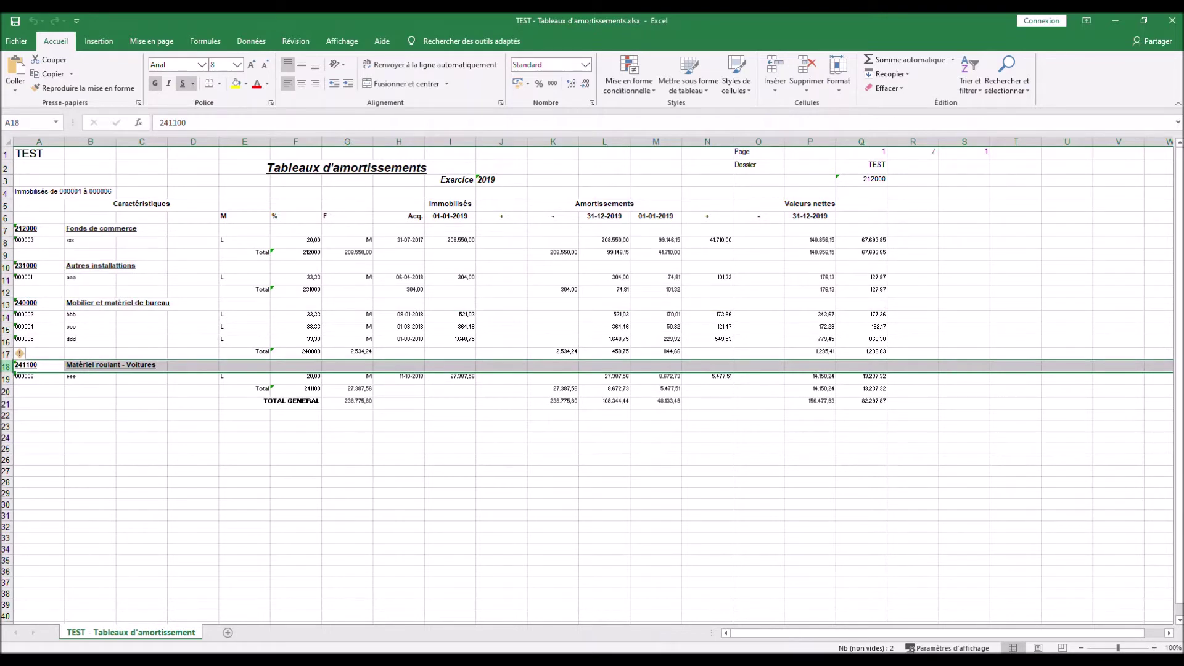
Step: Insert an empty column before column A of the depreciation table
{"action": "left_click", "coordinate": [41, 141]}
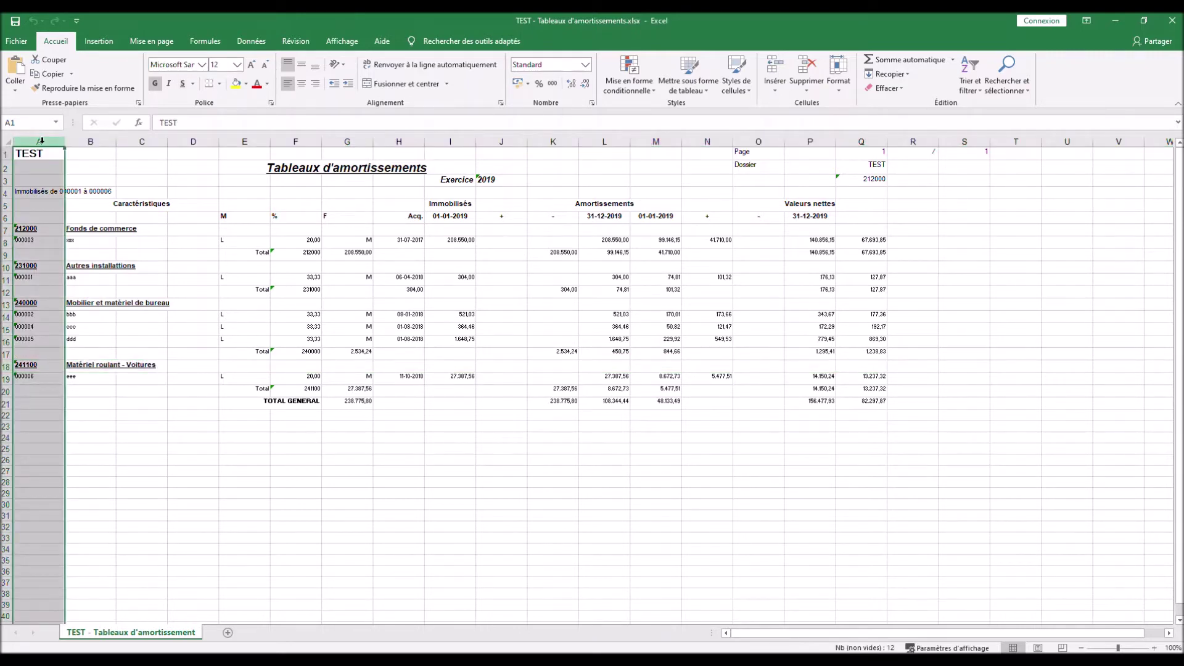
{"action": "right_click", "coordinate": [41, 141]}
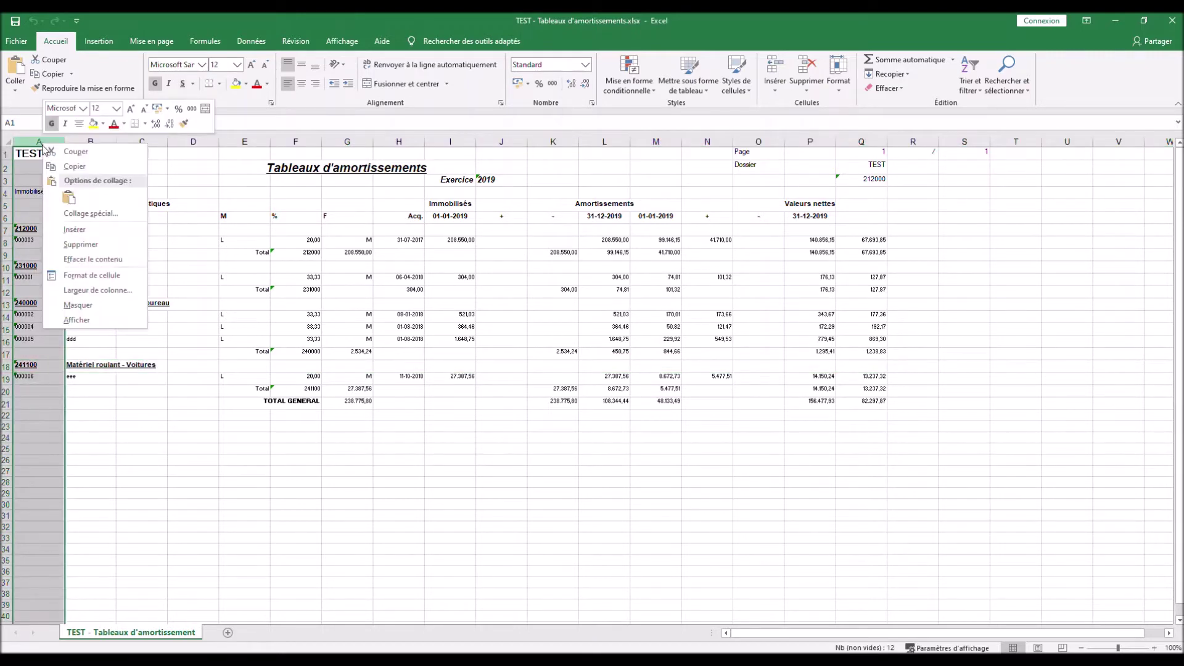
{"action": "left_click", "coordinate": [87, 227]}
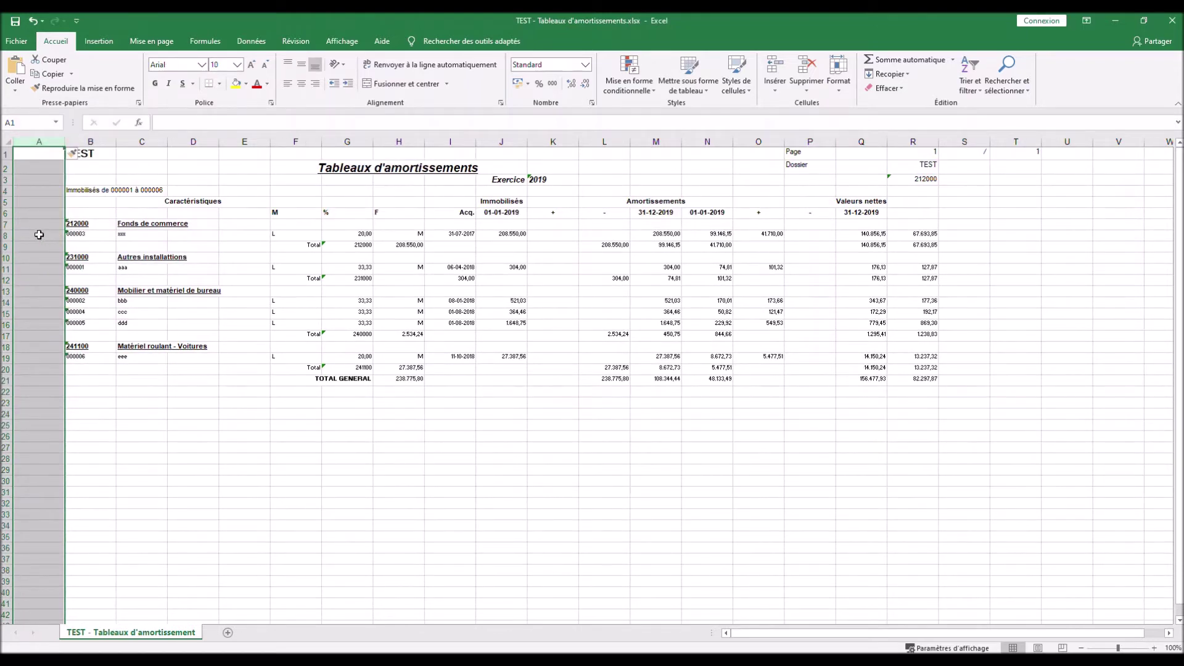
Step: Enter the account codes 212000 in A8 and 231000 in A11, beside their asset lines
{"action": "left_click", "coordinate": [39, 234]}
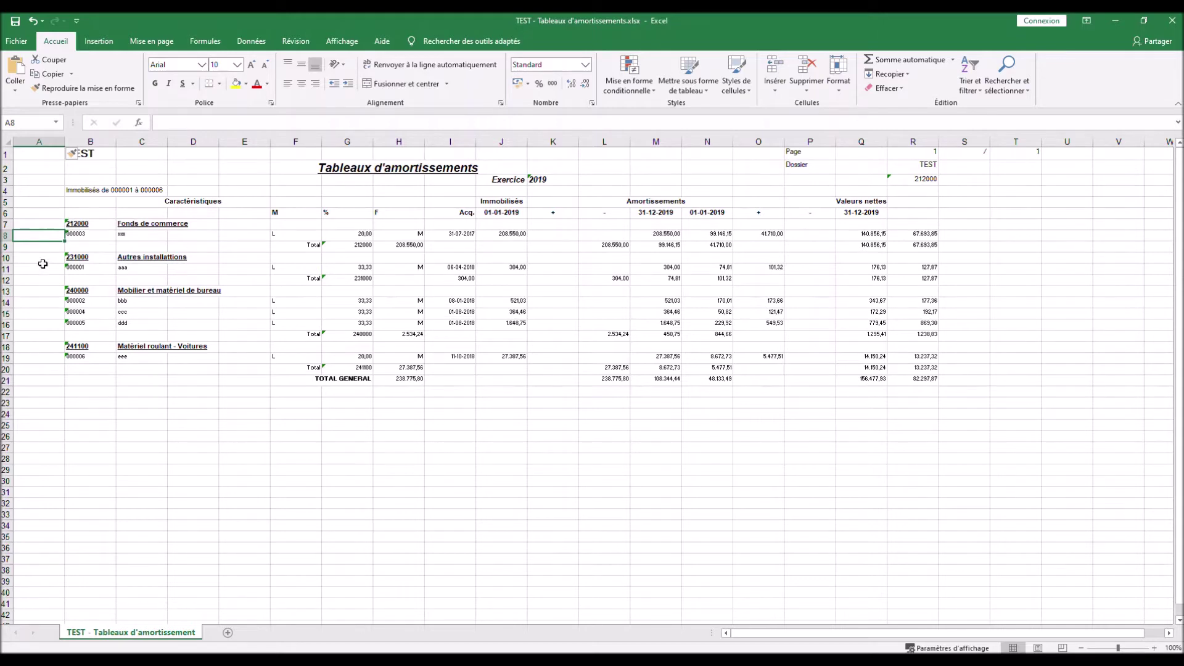
{"action": "type", "text": "212000"}
{"action": "left_click", "coordinate": [42, 264]}
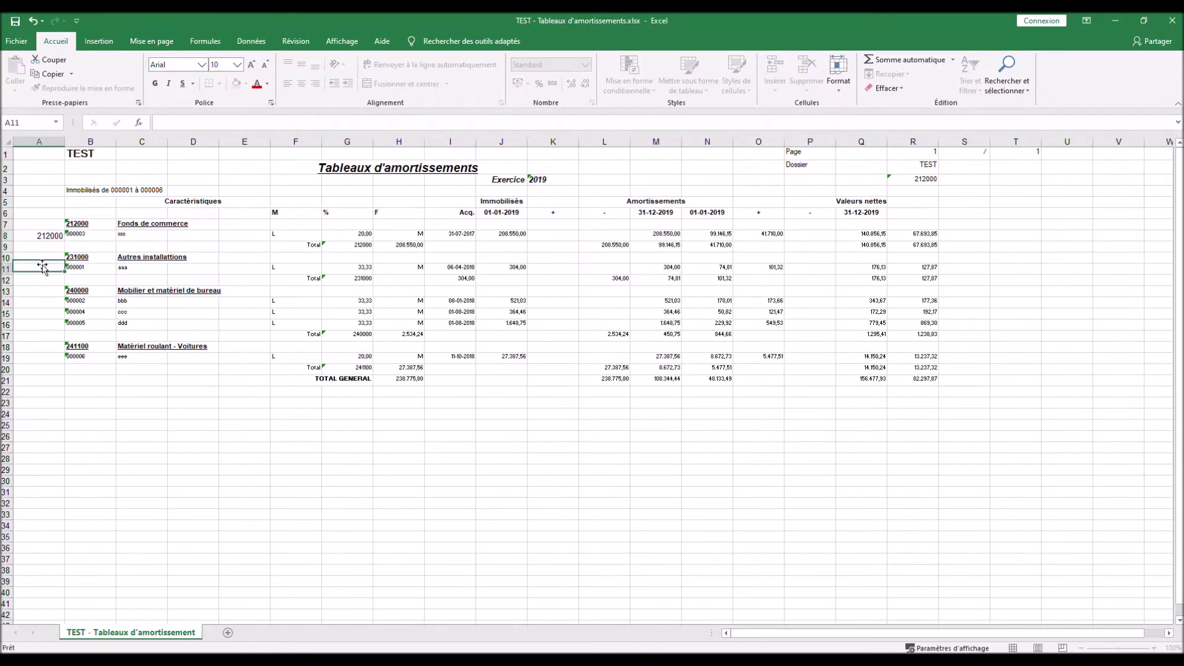
{"action": "type", "text": "231000"}
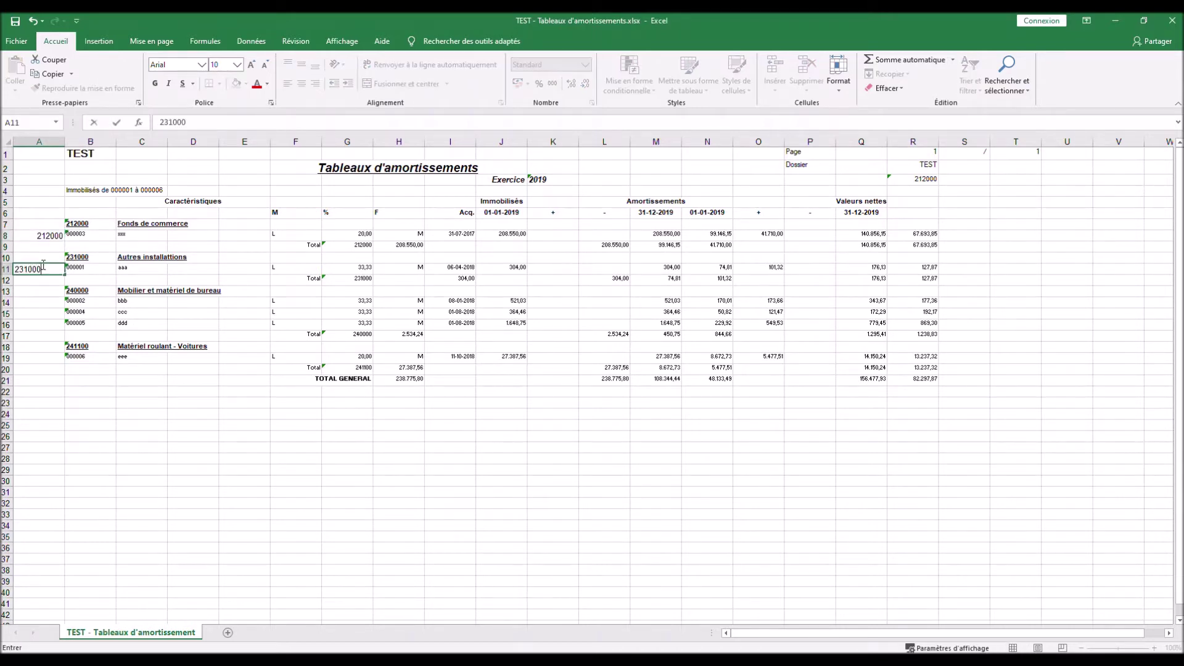
Step: Enter account code 240000 in A14 and fill it down to A16 for the office furniture assets
{"action": "left_click", "coordinate": [50, 303]}
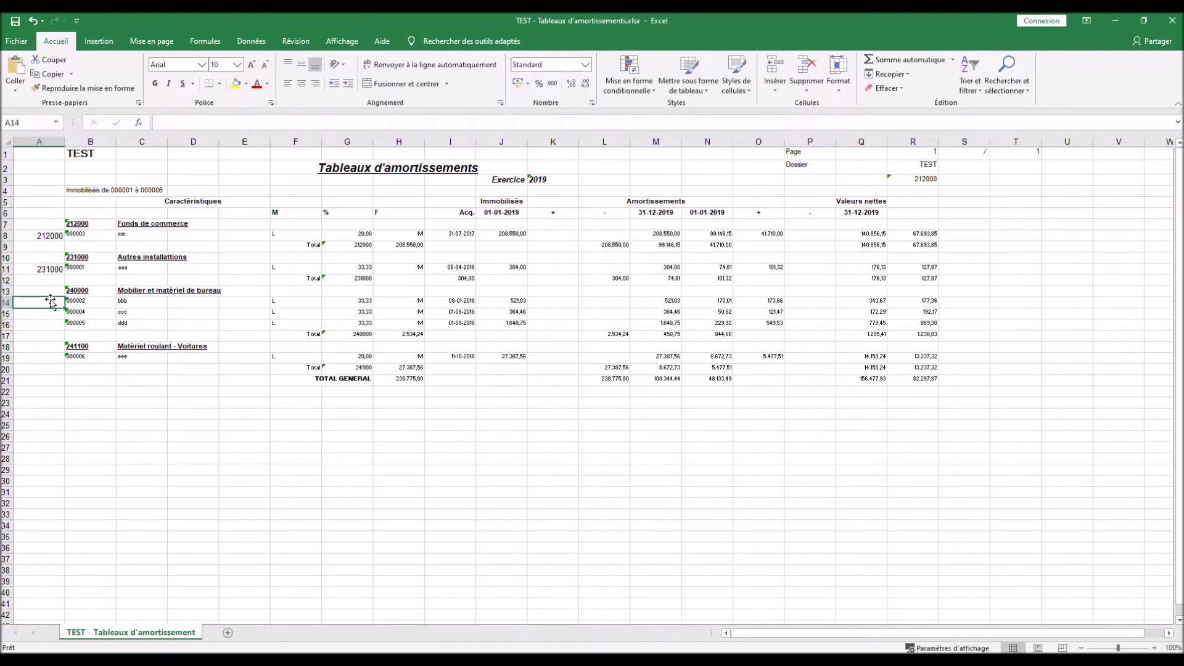
{"action": "type", "text": "240000"}
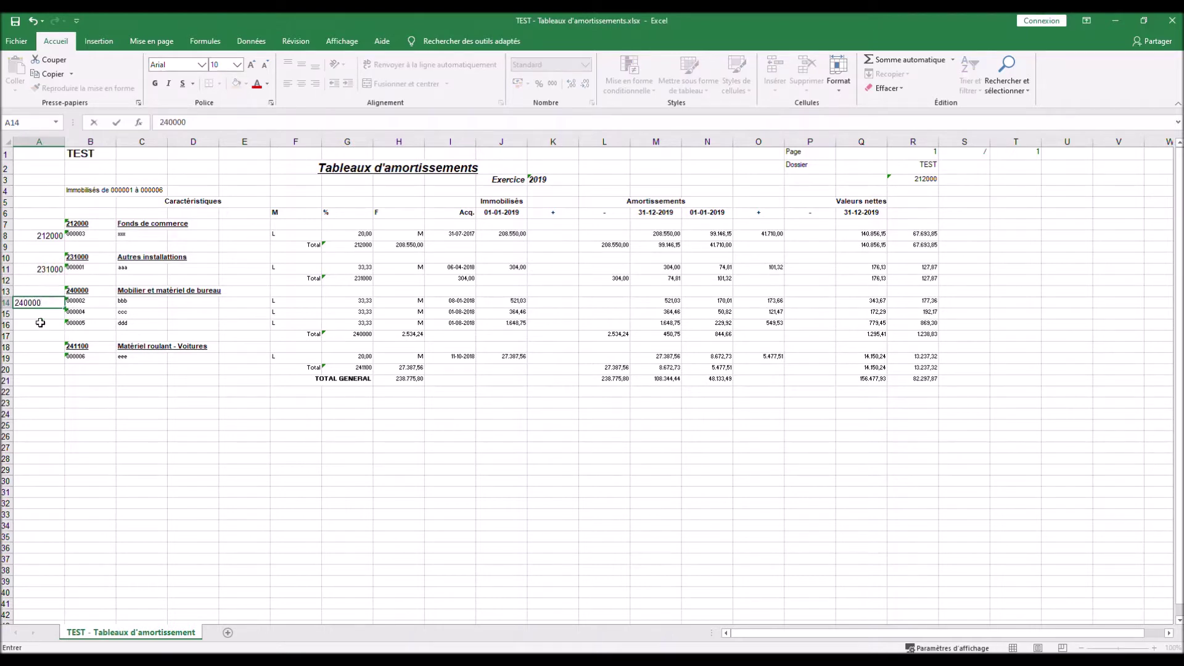
{"action": "left_click", "coordinate": [40, 322]}
{"action": "left_click", "coordinate": [48, 302]}
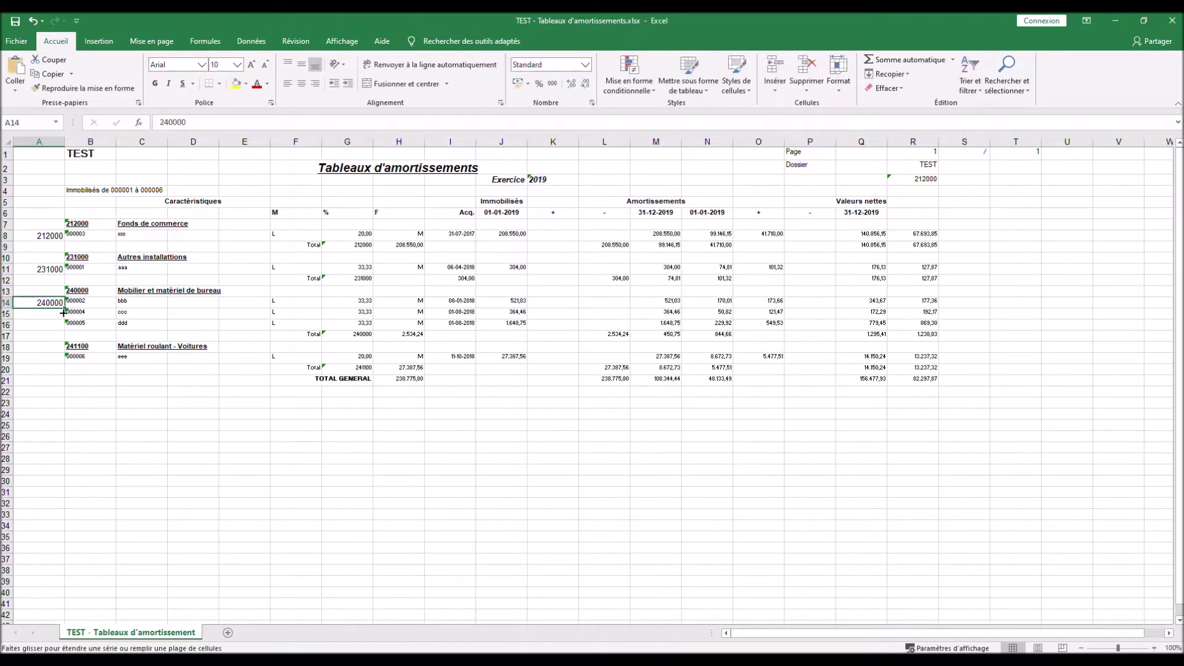
{"action": "left_click_drag", "start_coordinate": [64, 312], "coordinate": [61, 330]}
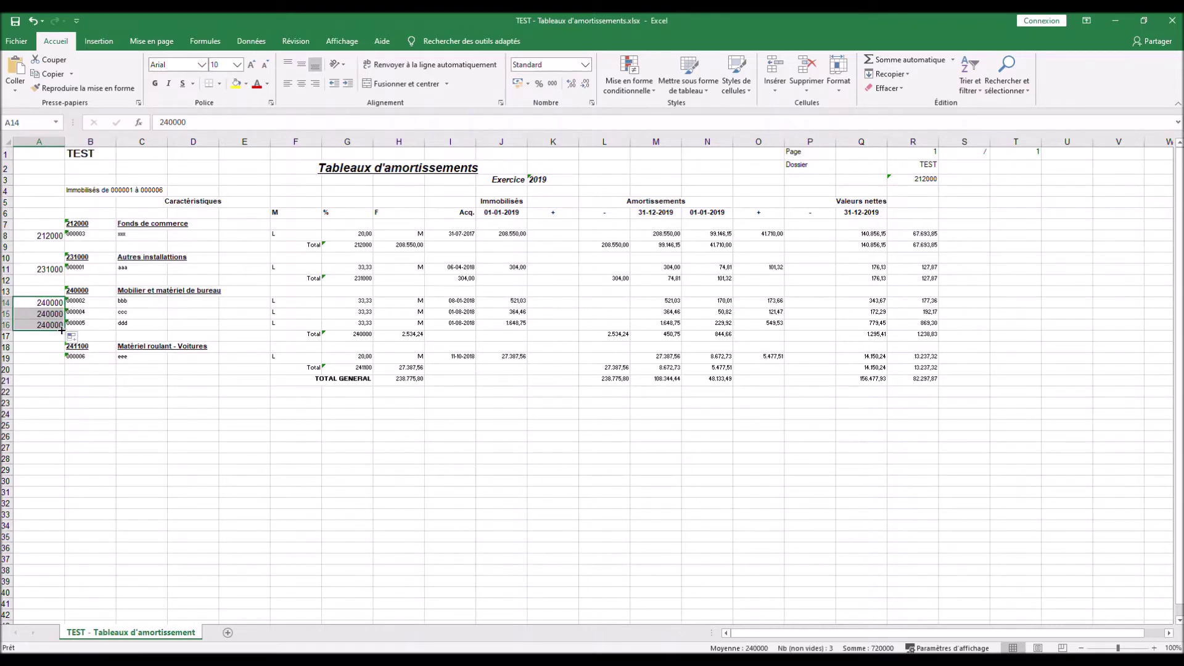
Step: Enter account code 241100 in A19 and the column heading Code in A6
{"action": "left_click", "coordinate": [49, 360]}
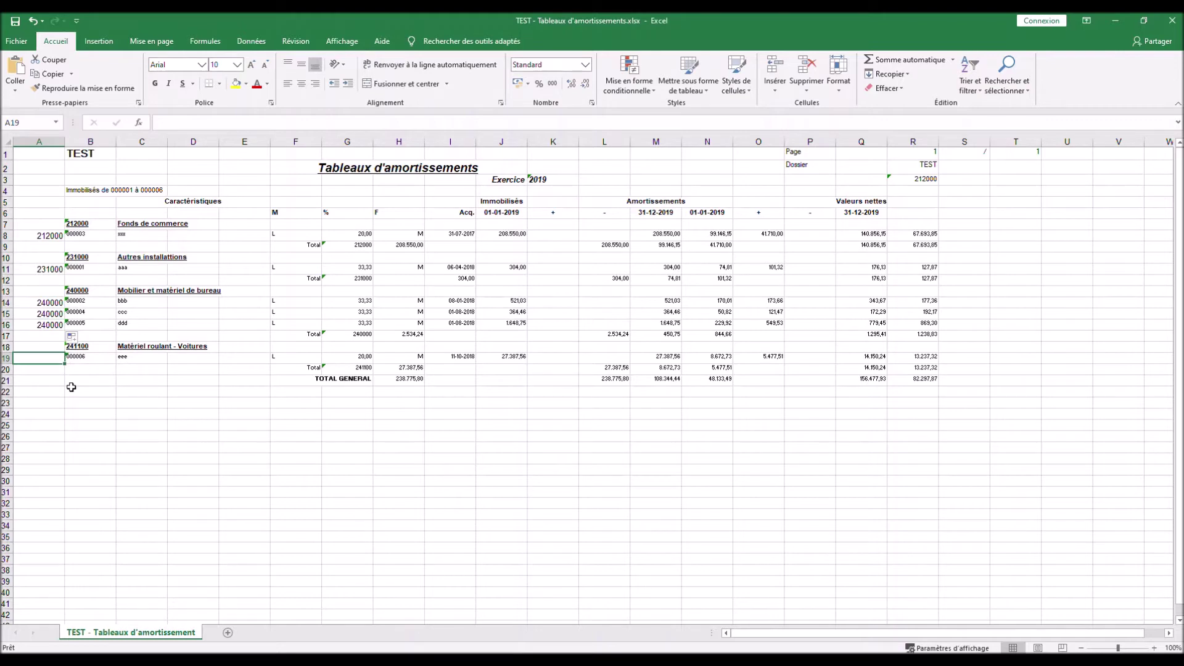
{"action": "type", "text": "241100"}
{"action": "key", "text": "Return"}
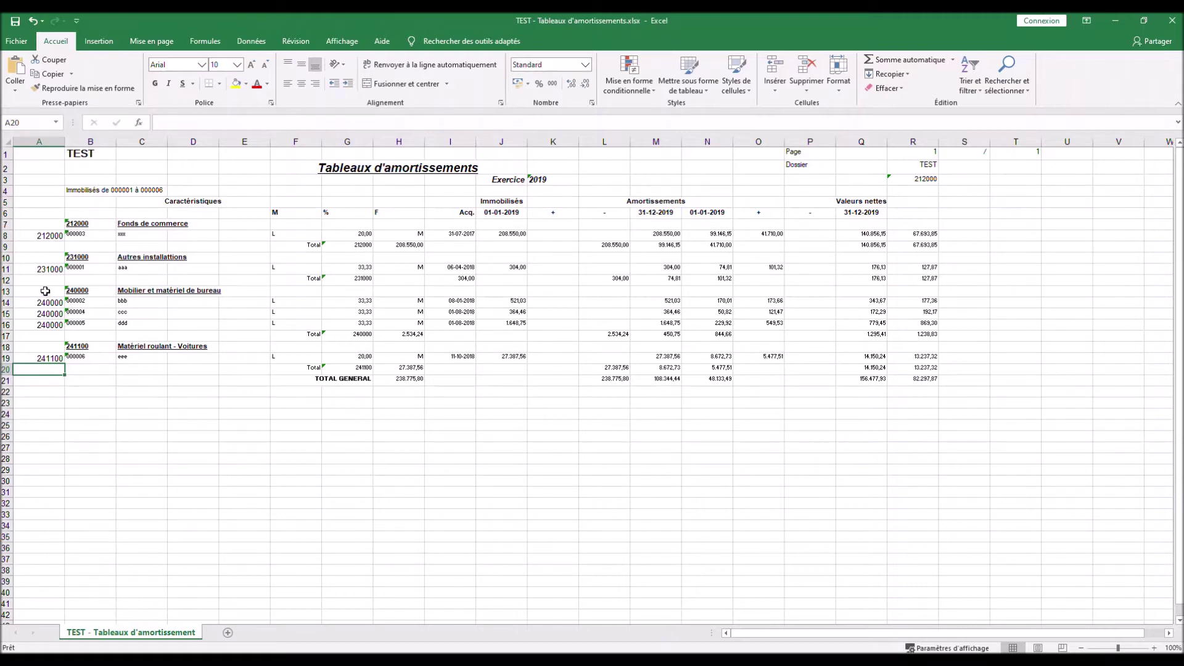
{"action": "left_click", "coordinate": [45, 217]}
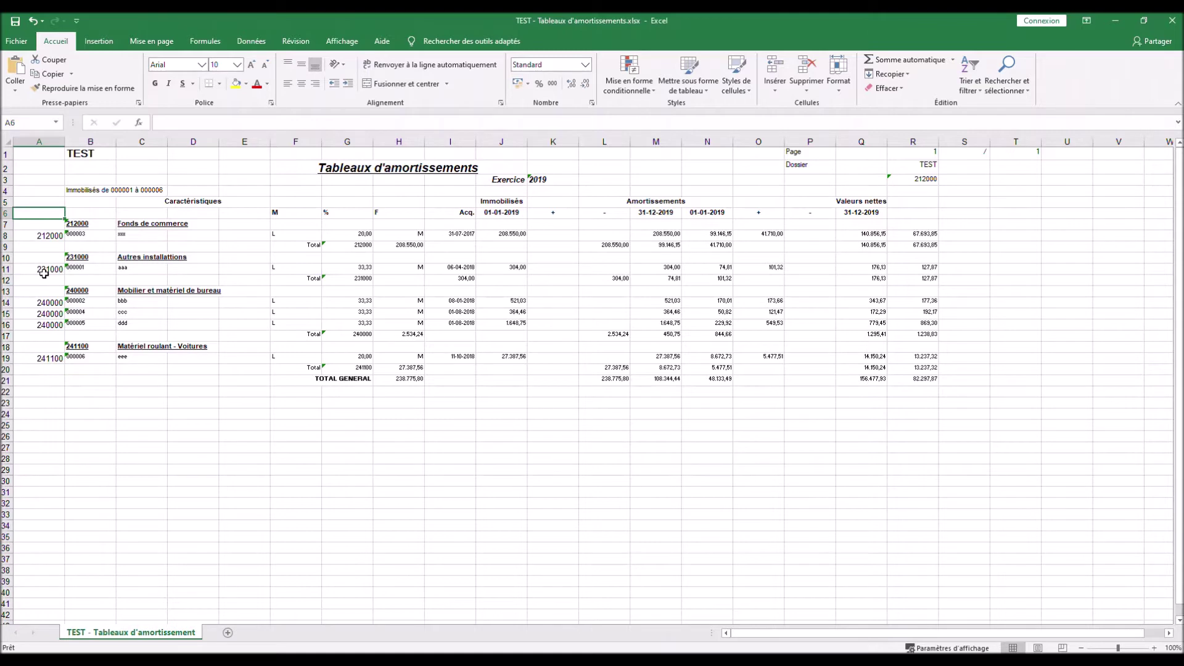
{"action": "type", "text": "Code"}
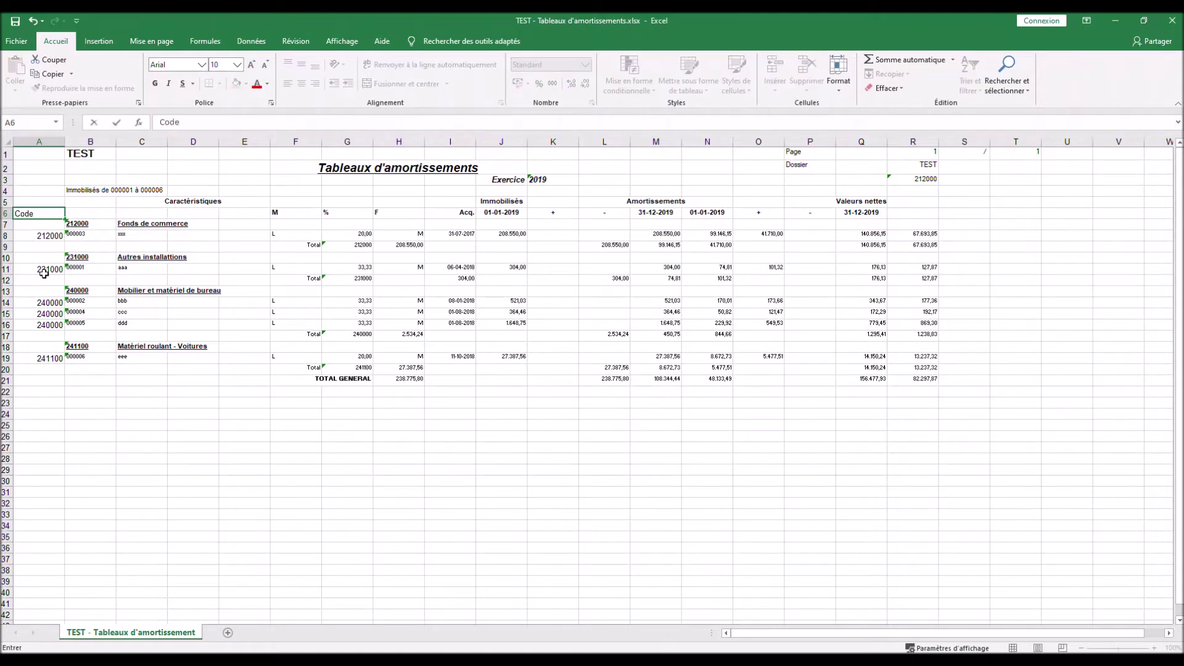
{"action": "left_click", "coordinate": [80, 347]}
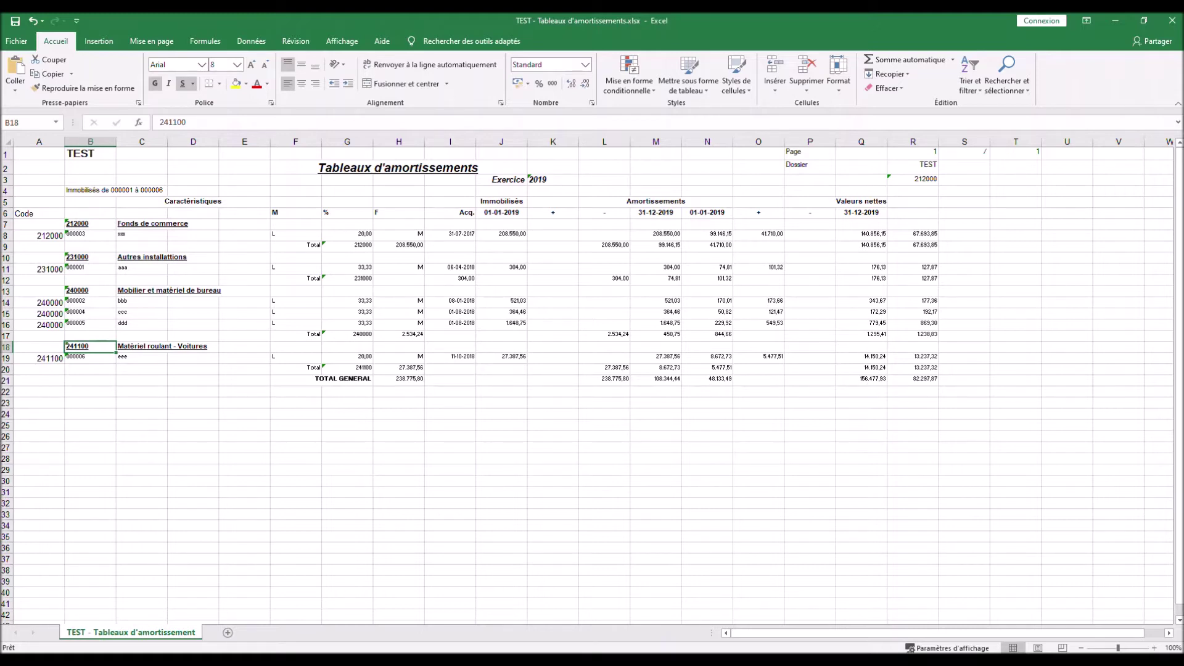
Step: Examine the columns relevant to the import: account code, asset name, acquisition value, net values and yearly depreciation (A, C, M, R, Q, O)
{"action": "left_click", "coordinate": [36, 140]}
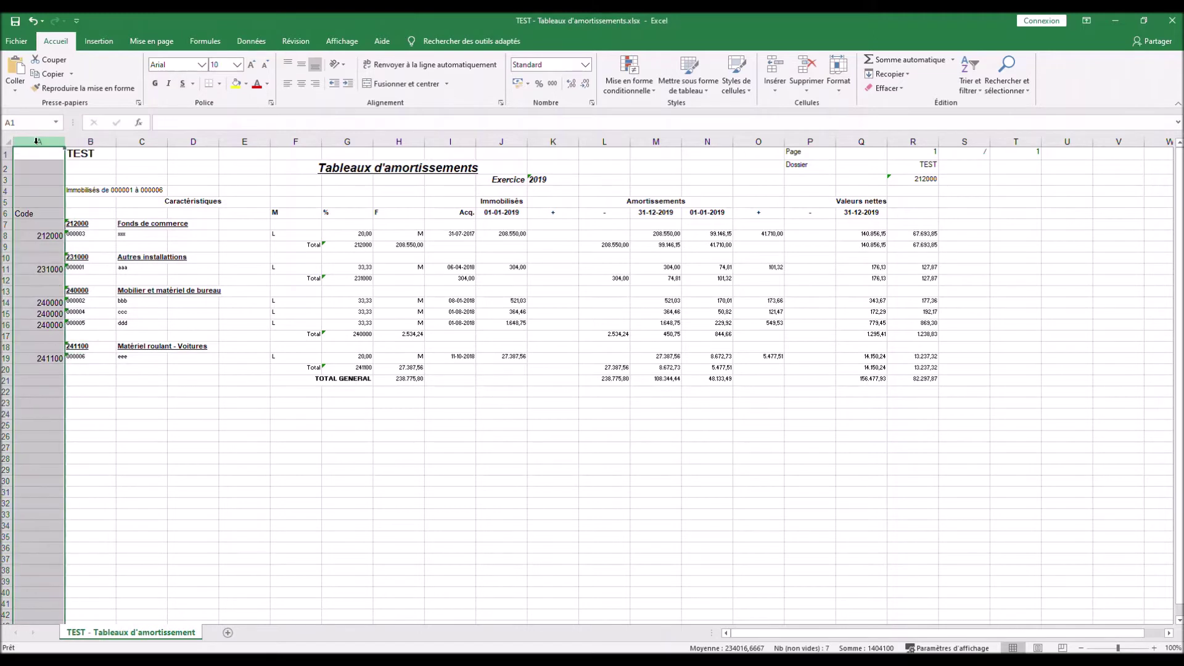
{"action": "left_click", "coordinate": [141, 141]}
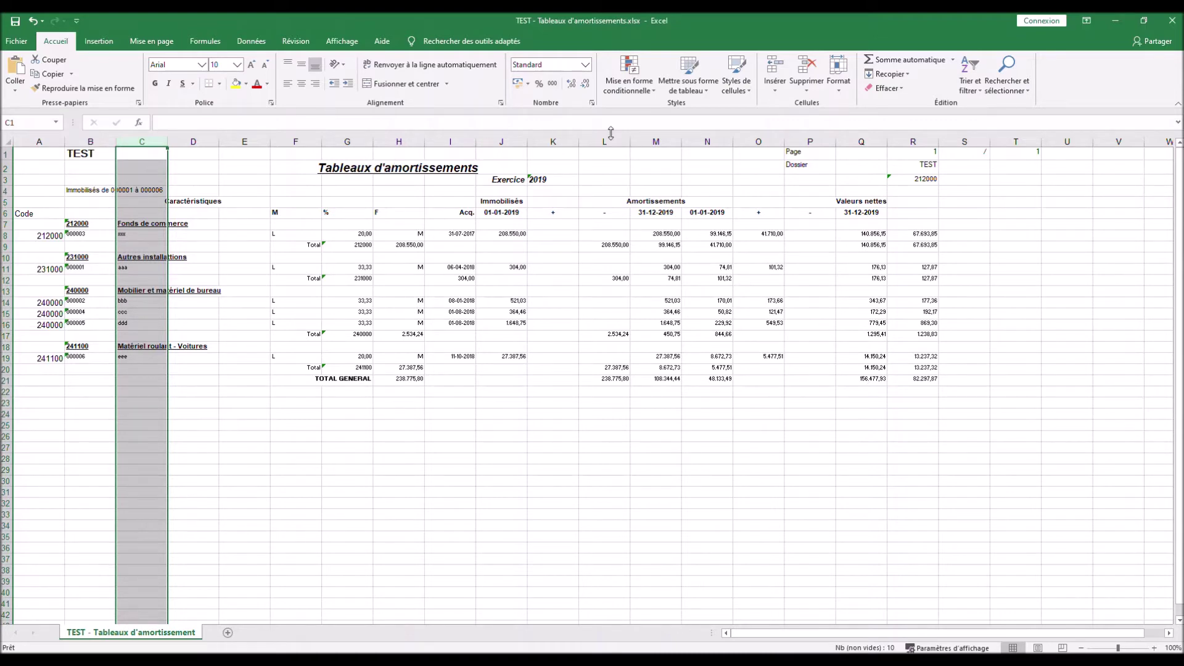
{"action": "left_click", "coordinate": [655, 141]}
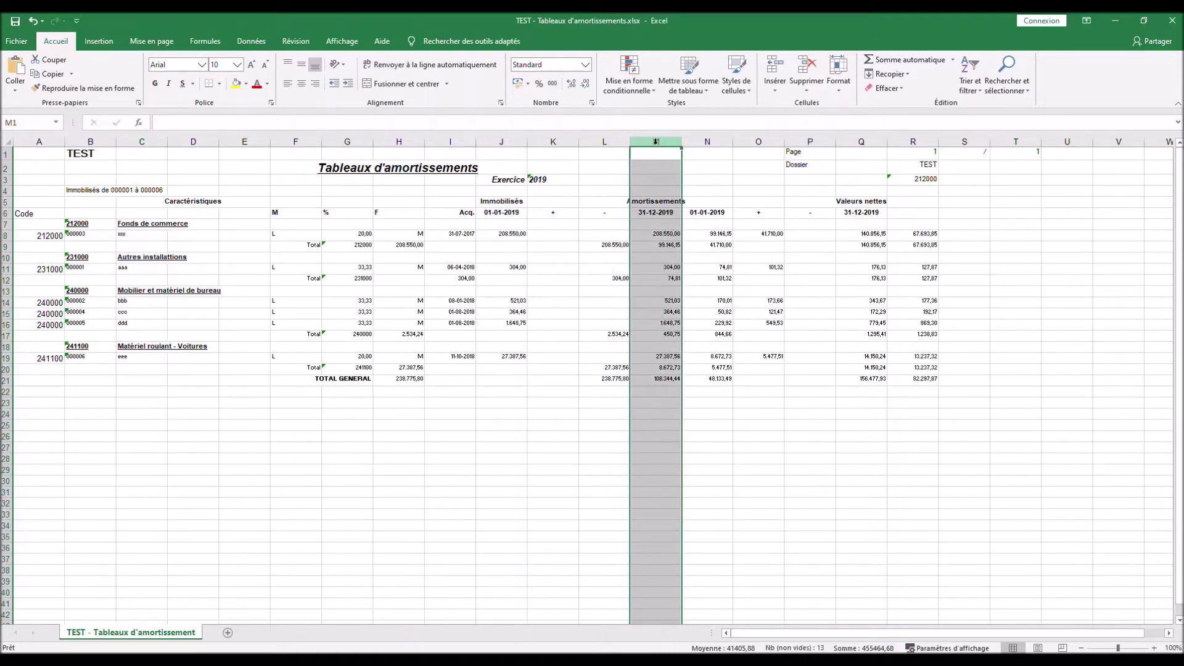
{"action": "left_click", "coordinate": [919, 142]}
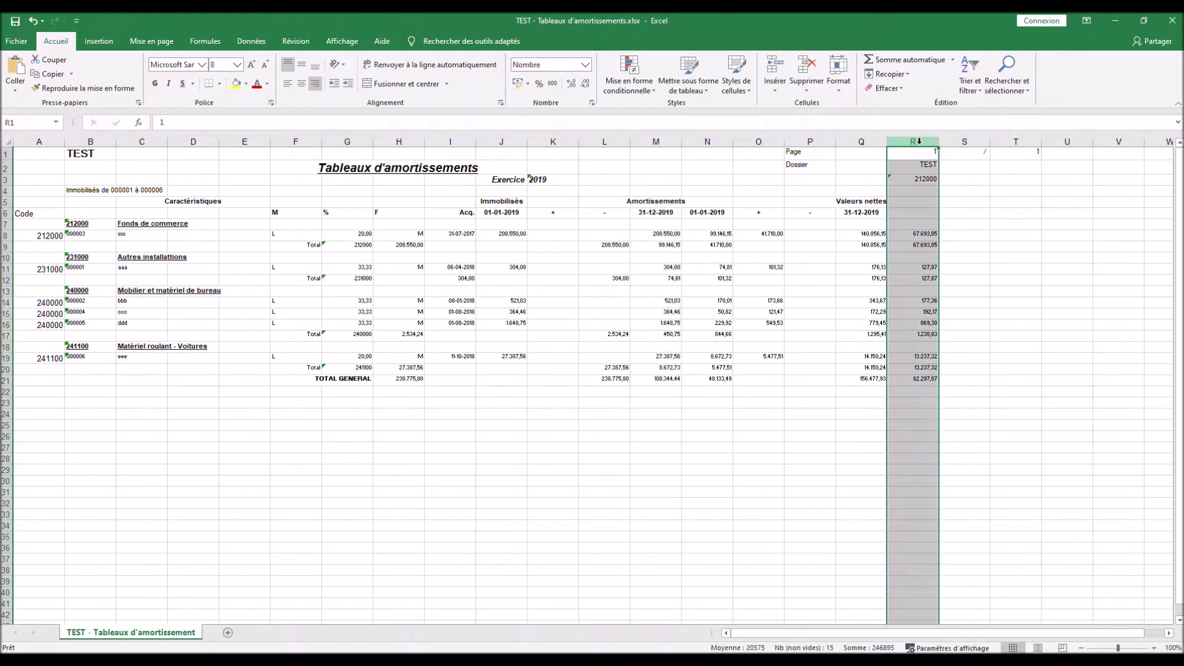
{"action": "left_click", "coordinate": [862, 141]}
{"action": "left_click", "coordinate": [760, 142]}
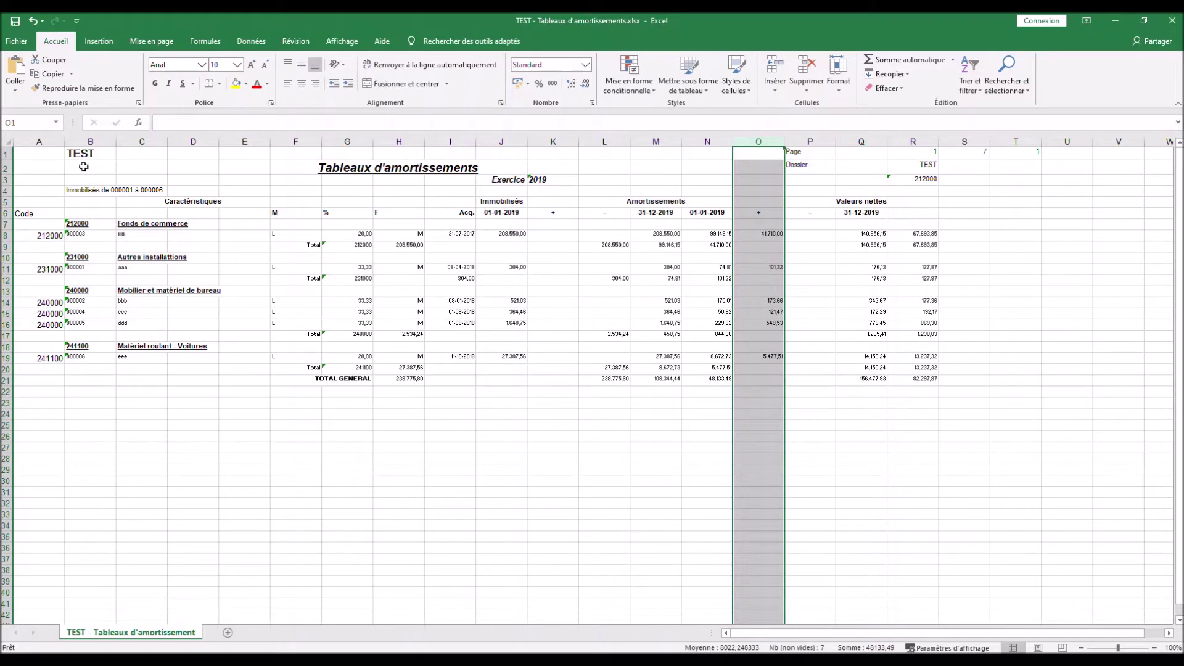
Step: Delete the asset number column B, and columns C to K lying between the asset names and the acquisition values
{"action": "left_click", "coordinate": [95, 143]}
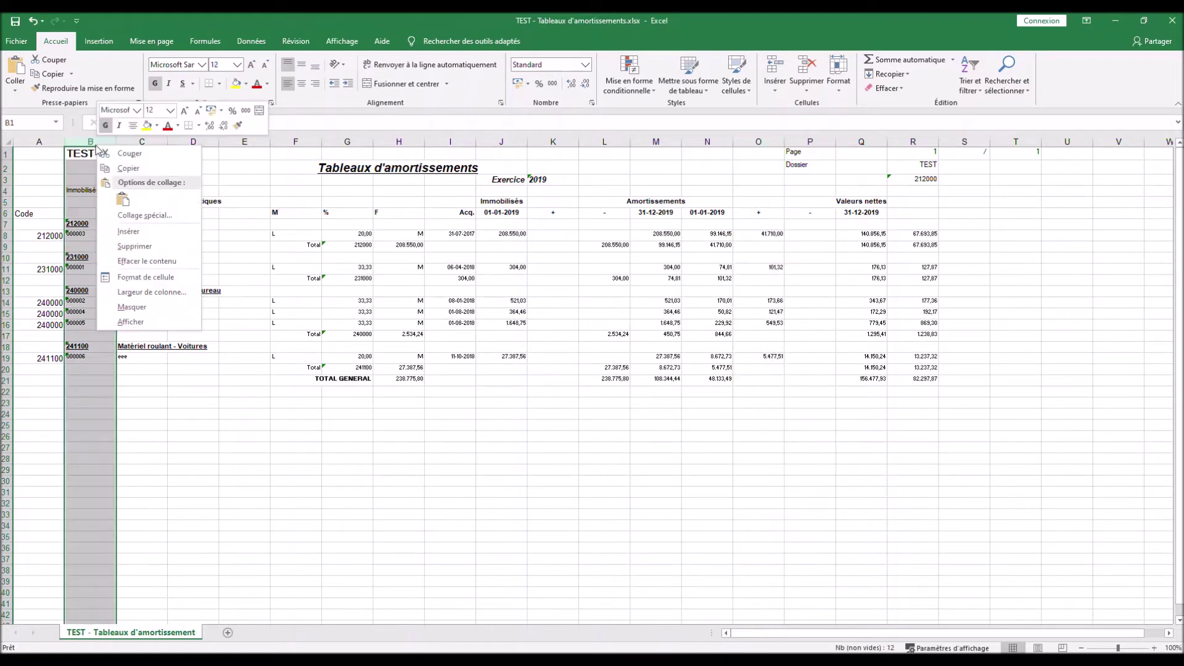
{"action": "left_click", "coordinate": [134, 246]}
{"action": "left_click_drag", "start_coordinate": [143, 142], "coordinate": [560, 150]}
{"action": "right_click", "coordinate": [558, 141]}
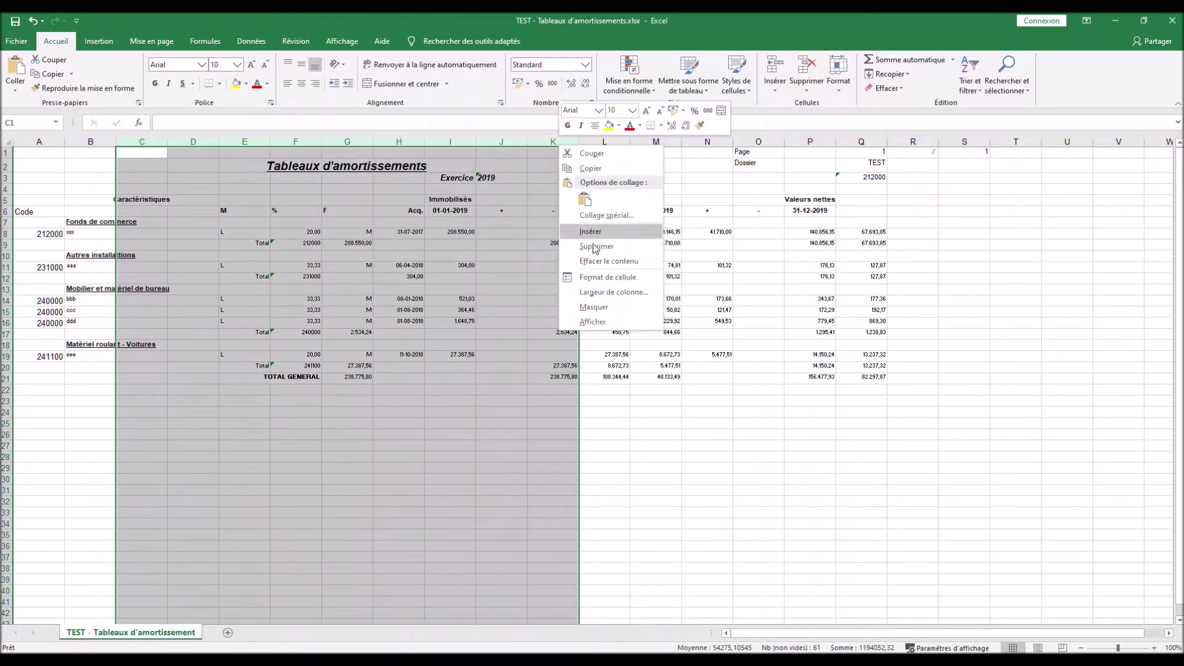
{"action": "left_click", "coordinate": [595, 246]}
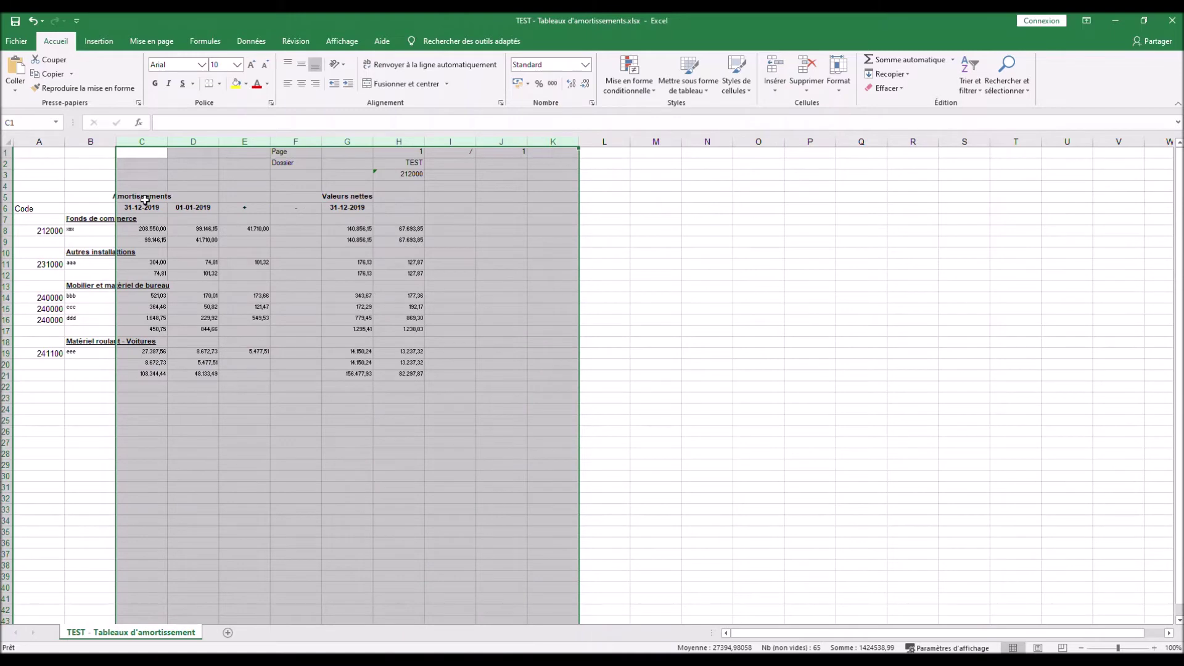
Step: Delete the 01-01-2019 depreciation column D, and columns E and F holding the "-" and 31-12-2019 net values
{"action": "left_click", "coordinate": [202, 142]}
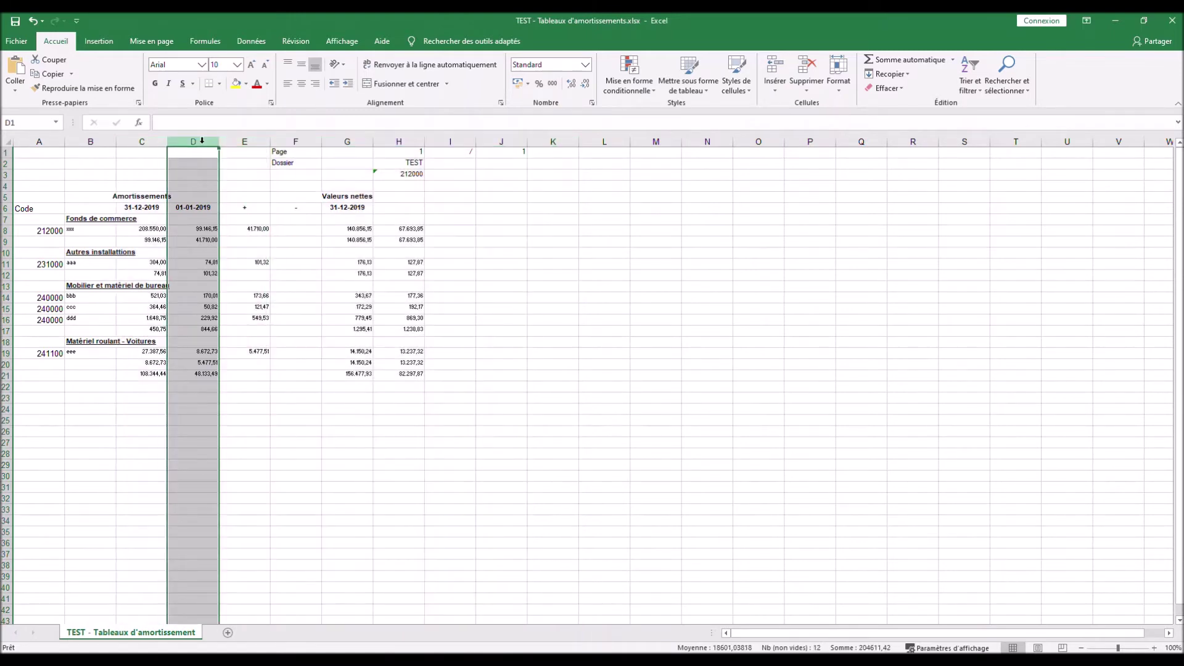
{"action": "right_click", "coordinate": [202, 142]}
{"action": "left_click", "coordinate": [249, 243]}
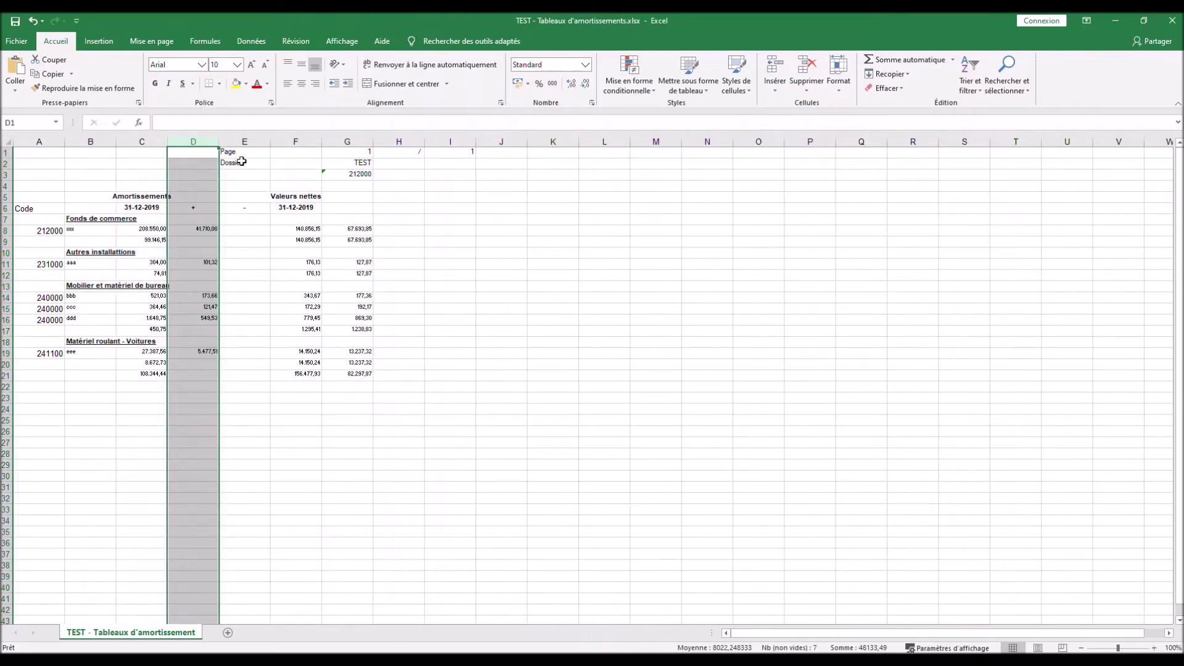
{"action": "left_click_drag", "start_coordinate": [243, 141], "coordinate": [285, 143]}
{"action": "right_click", "coordinate": [287, 146]}
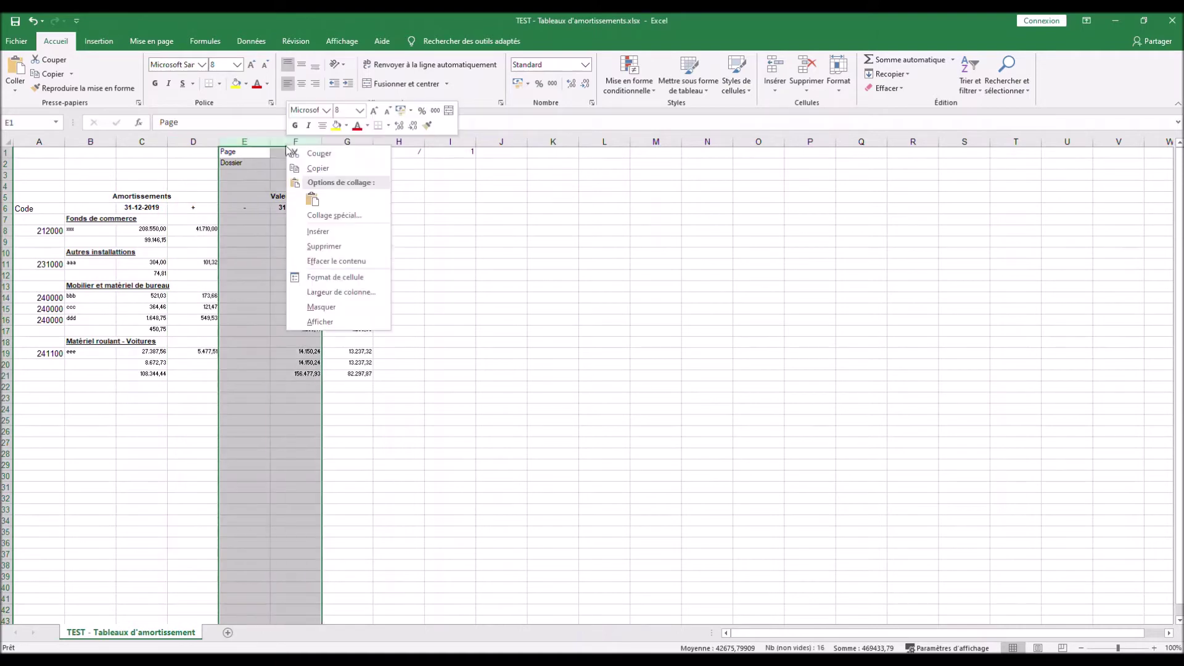
{"action": "left_click", "coordinate": [336, 250]}
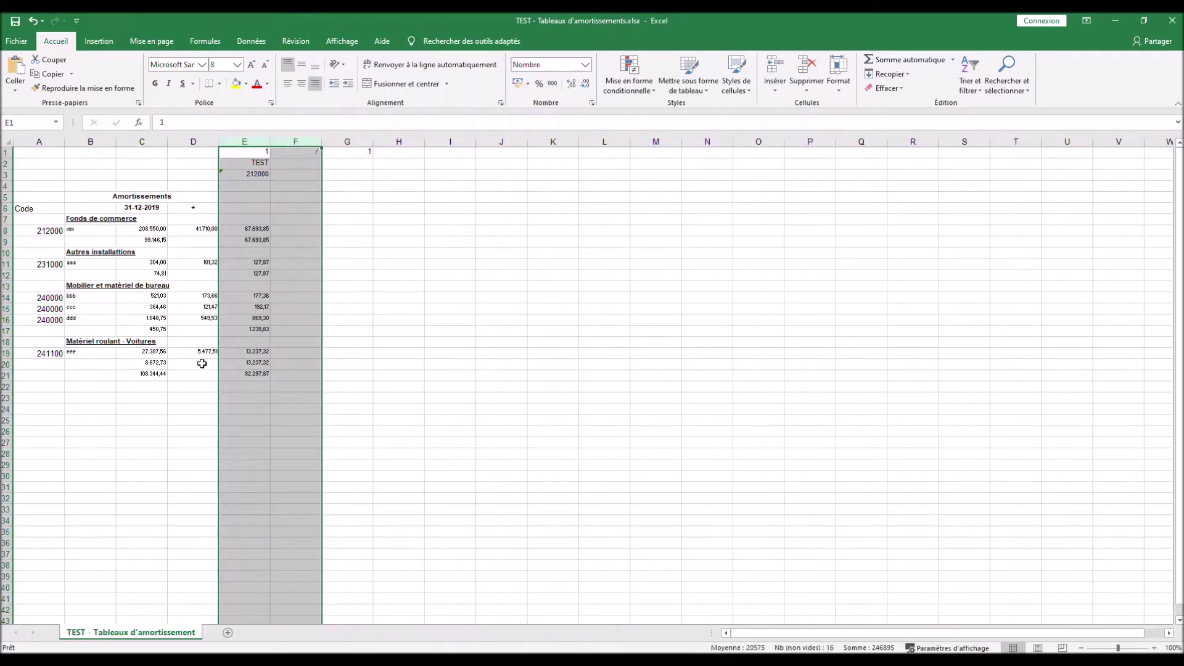
{"action": "left_click", "coordinate": [228, 264]}
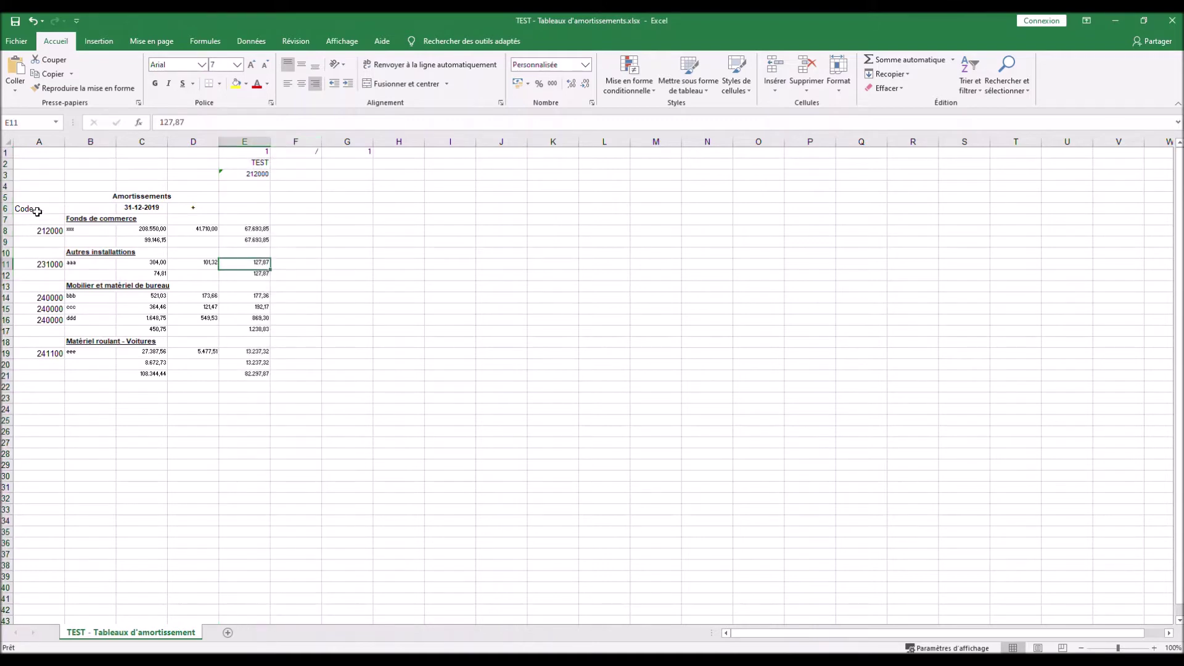
Step: Enter the column headings Intitulé, Val Acquisition, Dot Amo1 and Val Résiduelle in B6 to E6
{"action": "left_click", "coordinate": [74, 209]}
{"action": "type", "text": "Intitulé"}
{"action": "key", "text": "Tab"}
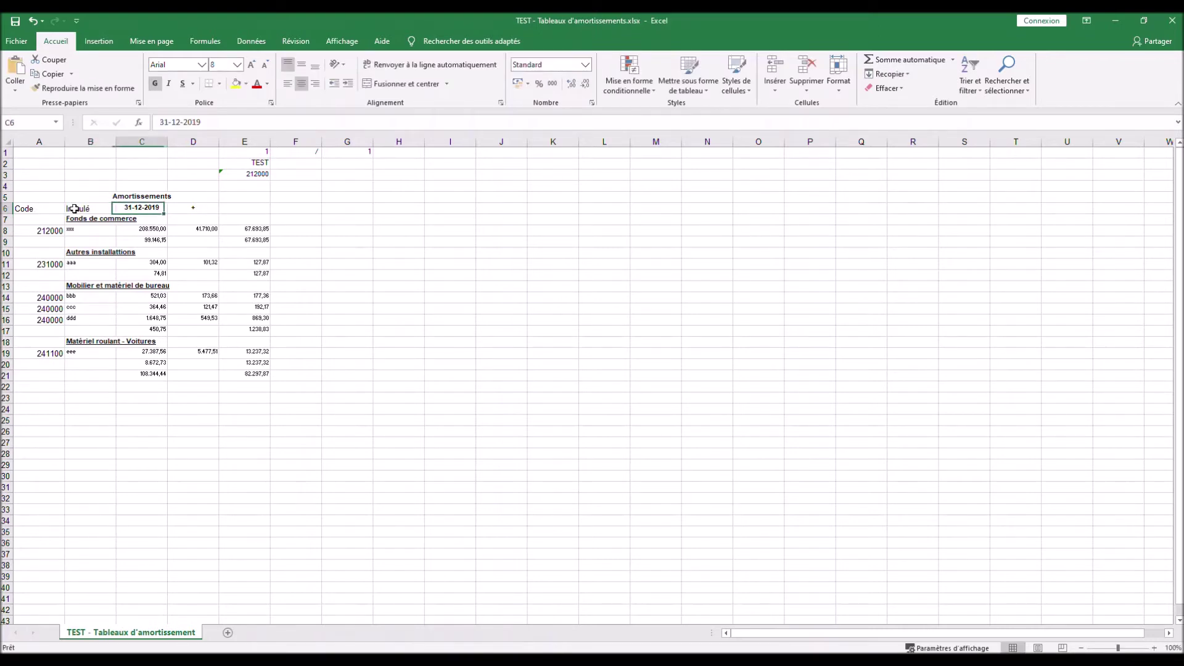
{"action": "type", "text": "Val"}
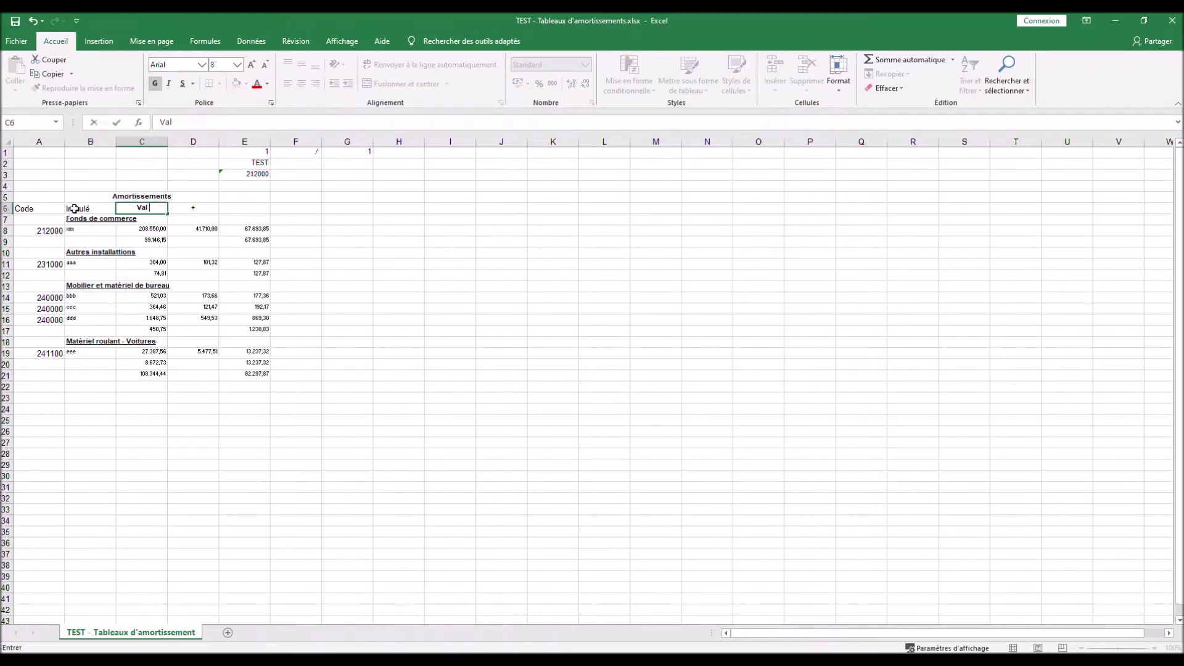
{"action": "type", "text": " Acquisition"}
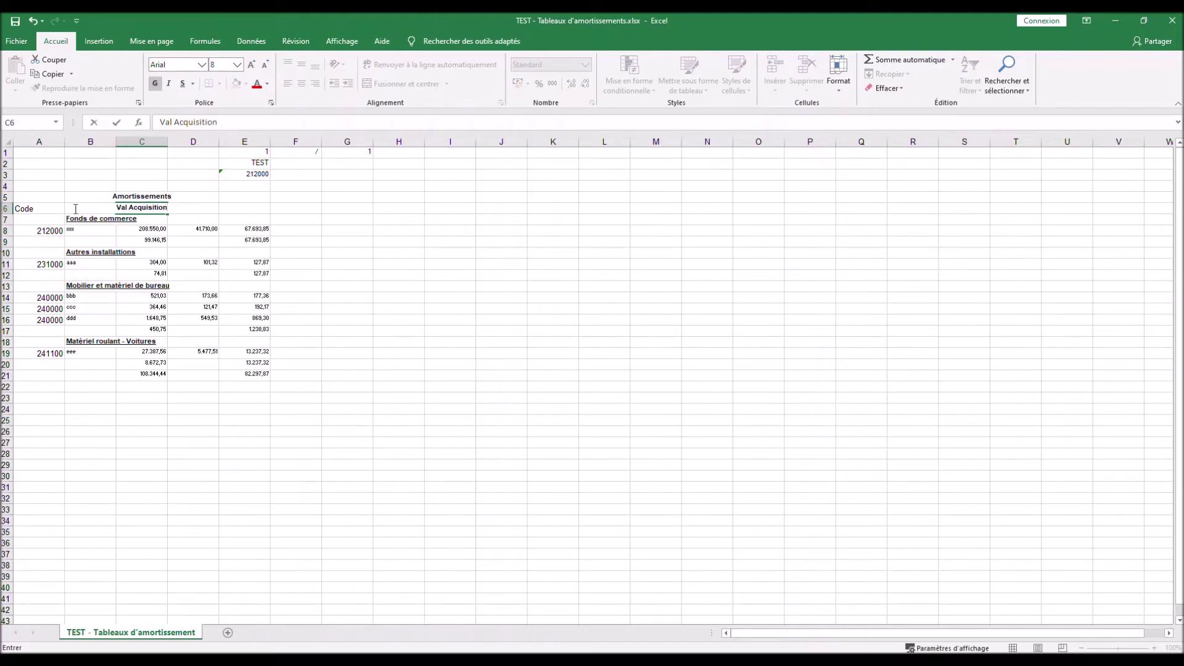
{"action": "key", "text": "Tab"}
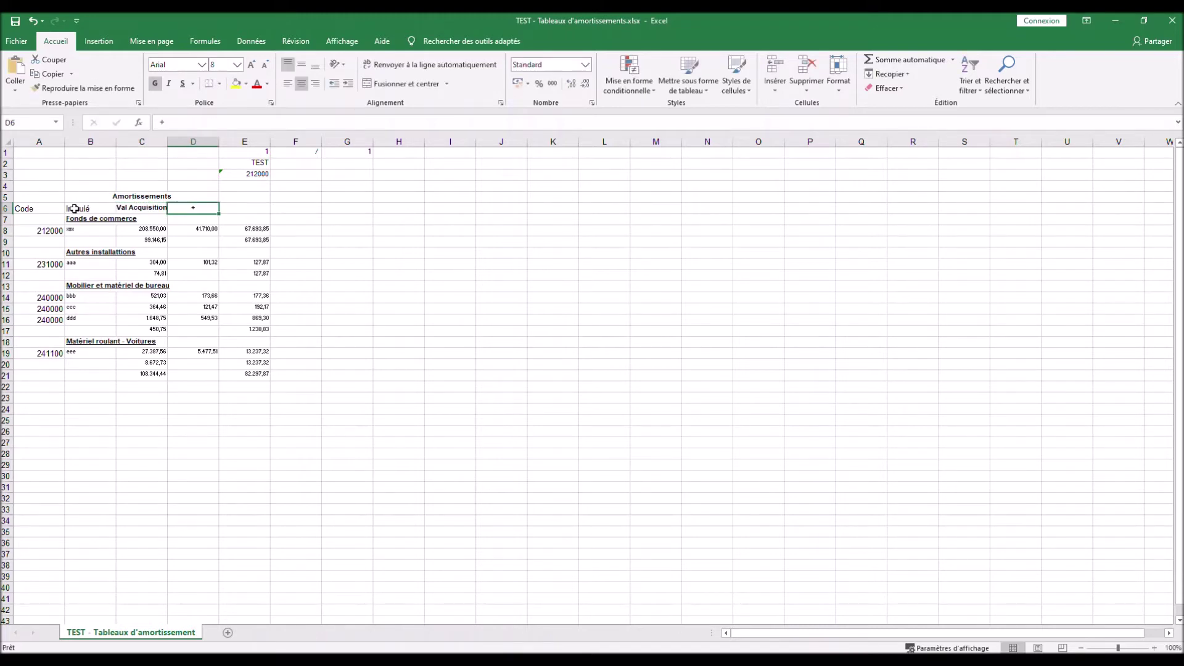
{"action": "type", "text": "Dot Amo1"}
{"action": "key", "text": "Tab"}
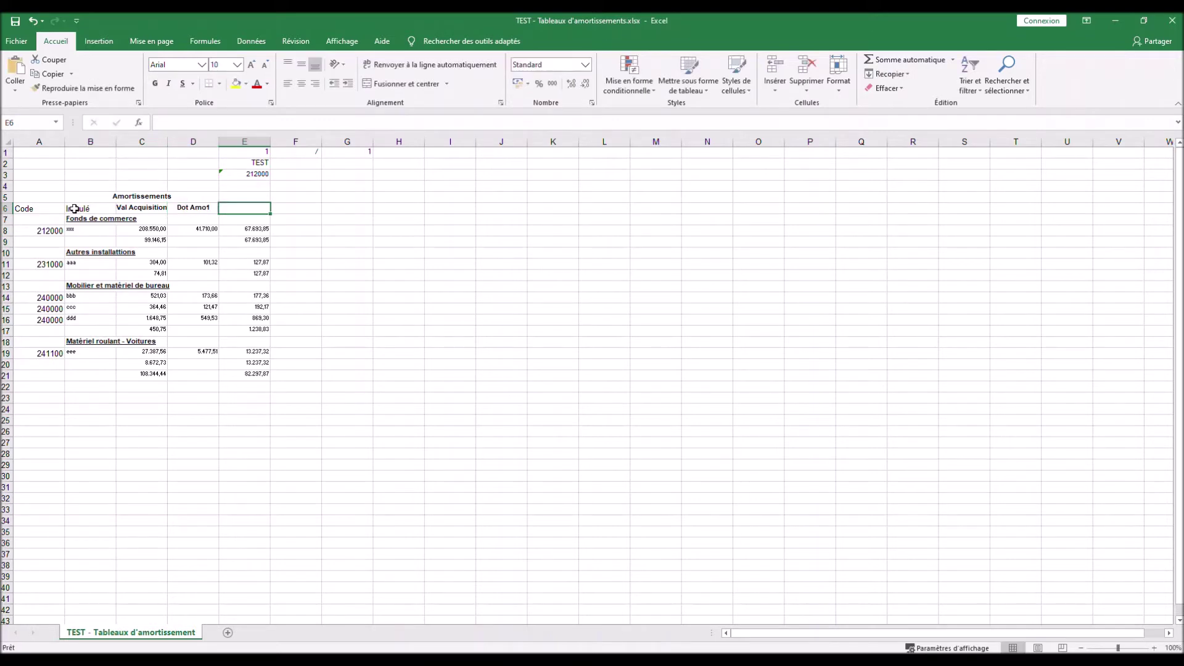
{"action": "type", "text": "Val R"}
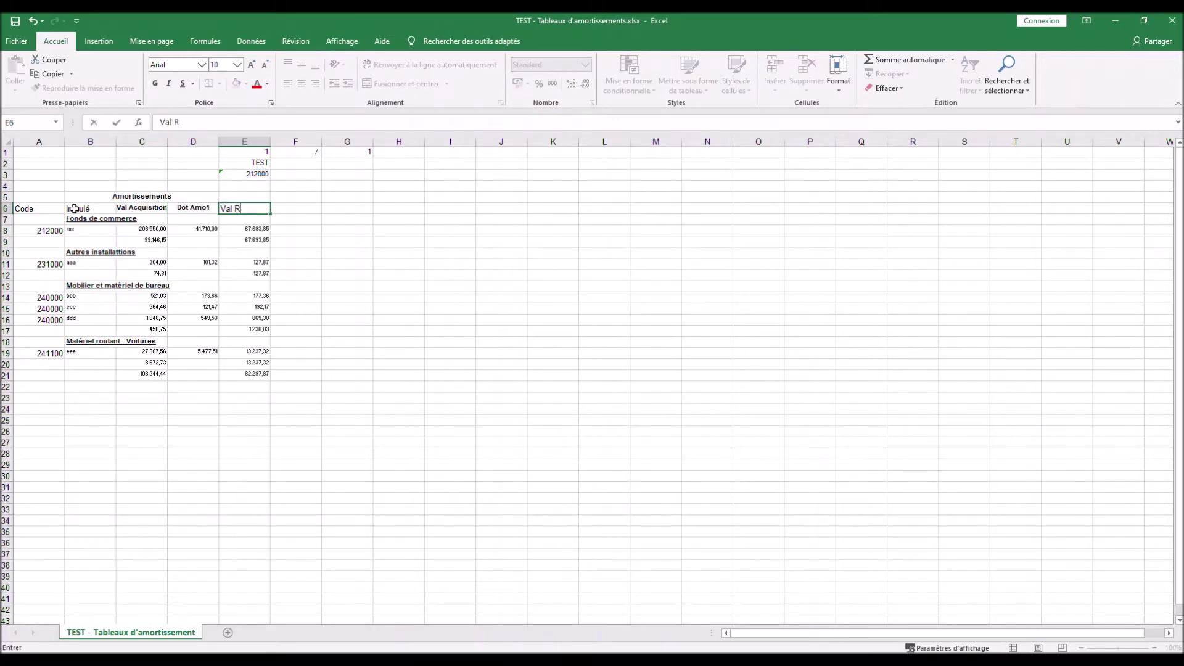
{"action": "type", "text": "ésiduelle"}
{"action": "key", "text": "Tab"}
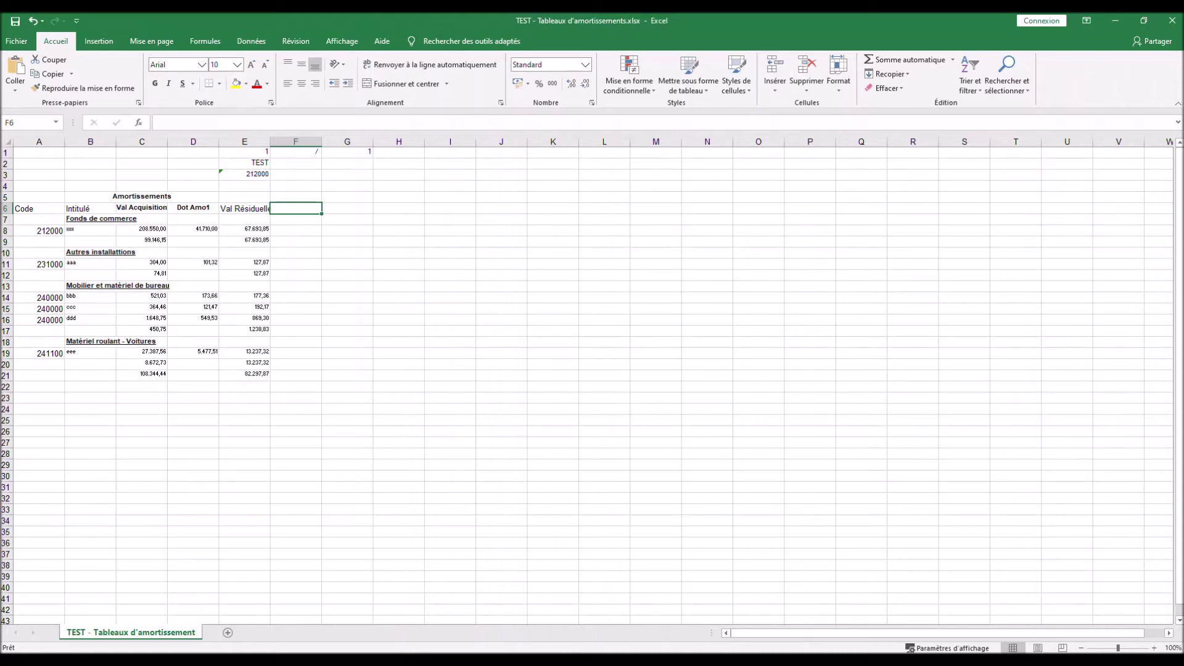
Step: Delete rows 1 to 5 above the column headings
{"action": "left_click_drag", "start_coordinate": [6, 198], "coordinate": [6, 151]}
{"action": "right_click", "coordinate": [17, 176]}
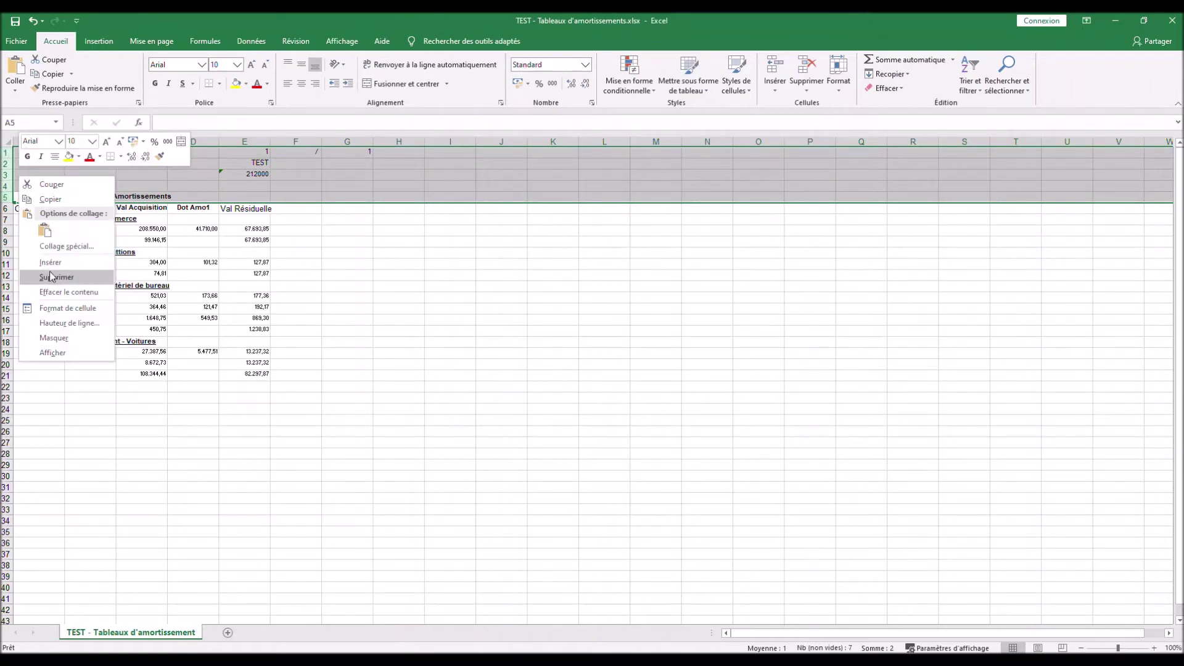
{"action": "left_click", "coordinate": [55, 277]}
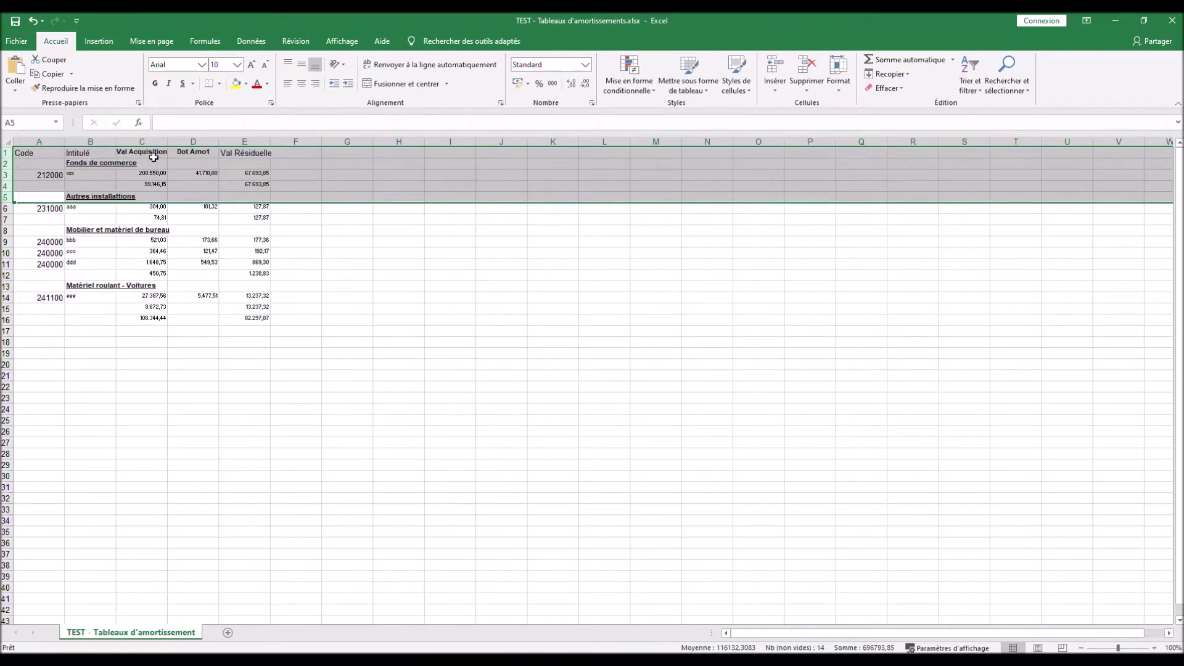
Step: Sort the table by the Code column from smallest to largest, expanding the selection to the neighbouring data
{"action": "left_click", "coordinate": [32, 141]}
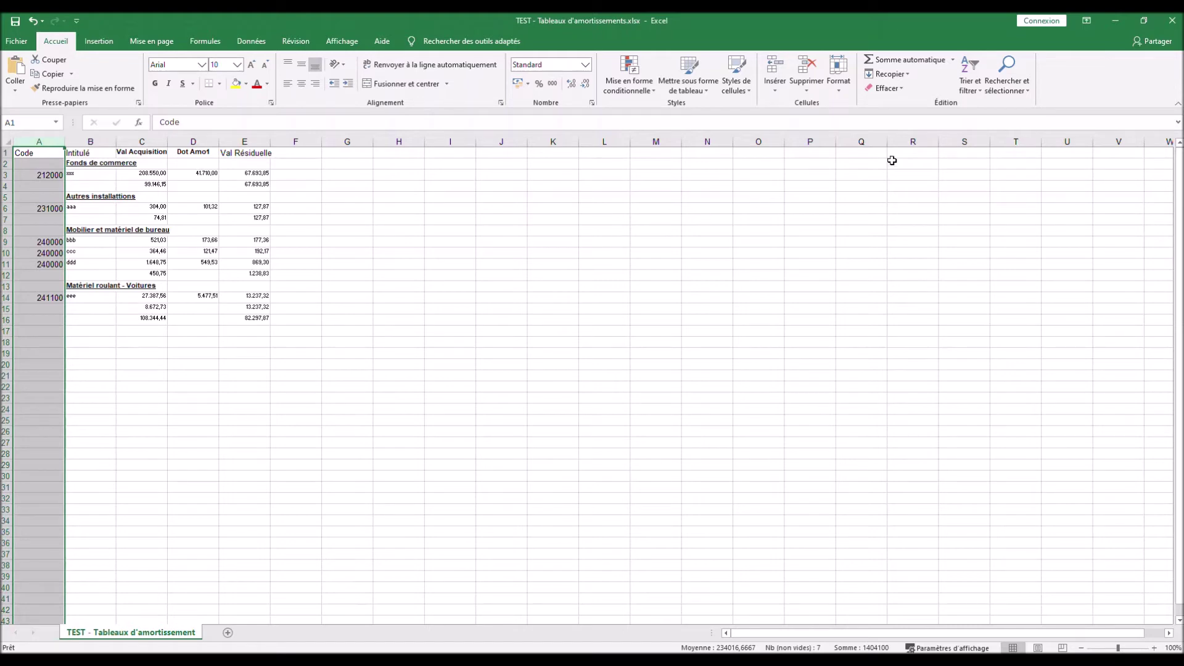
{"action": "left_click", "coordinate": [975, 80]}
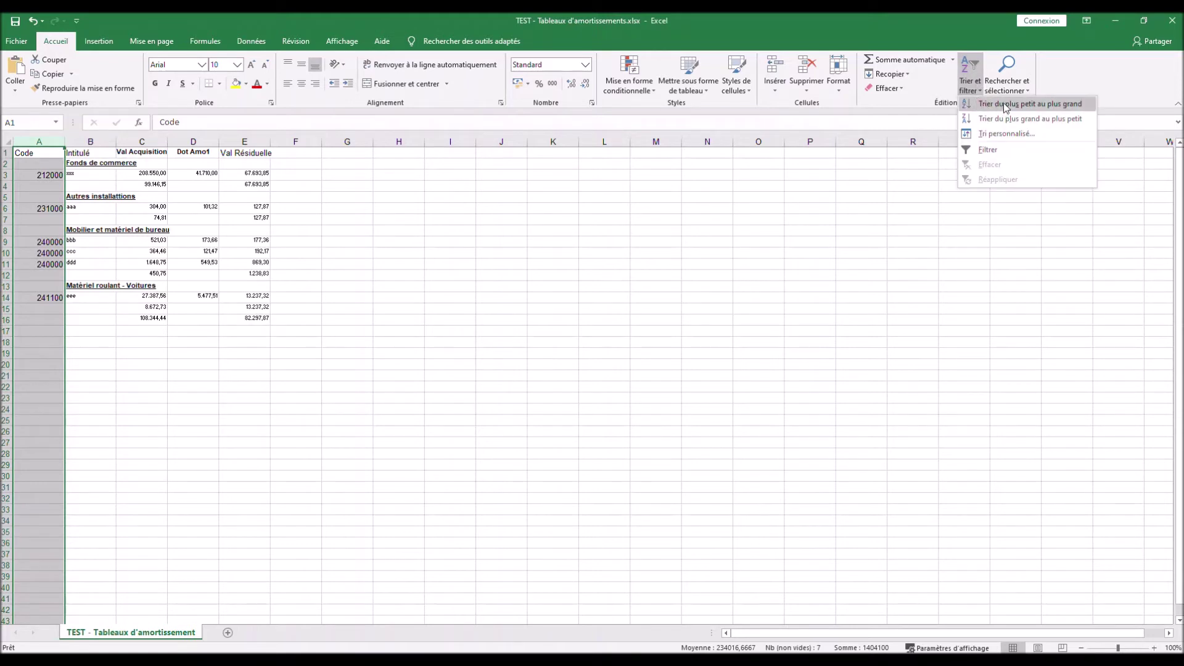
{"action": "left_click", "coordinate": [1006, 106]}
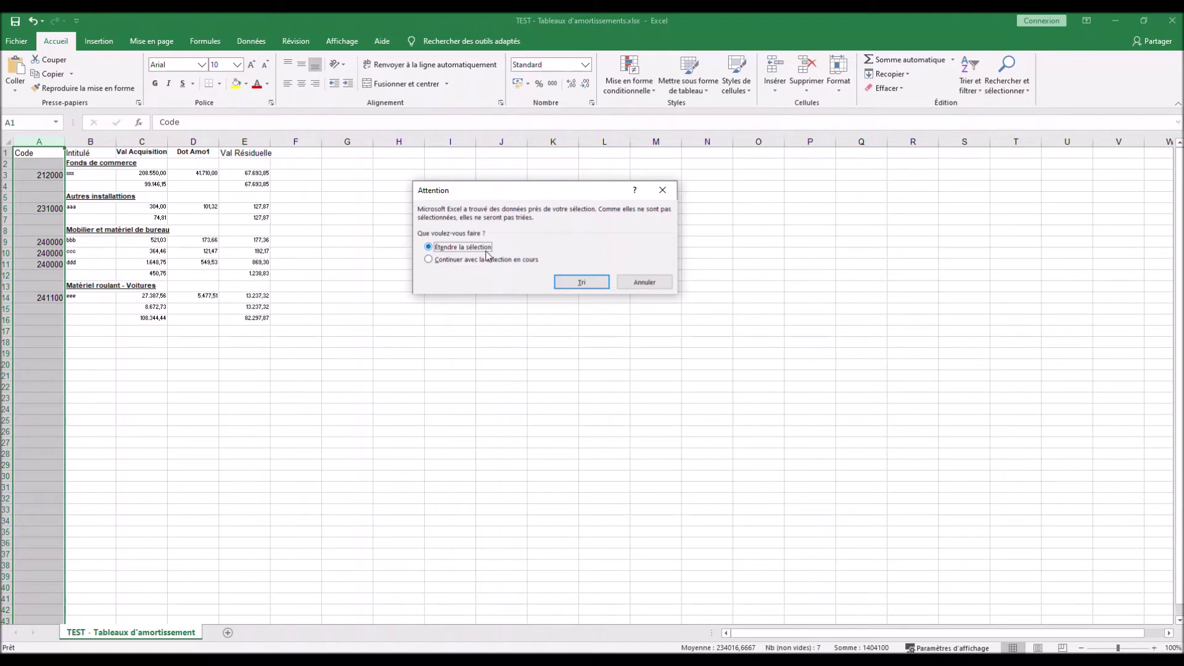
{"action": "left_click", "coordinate": [589, 286]}
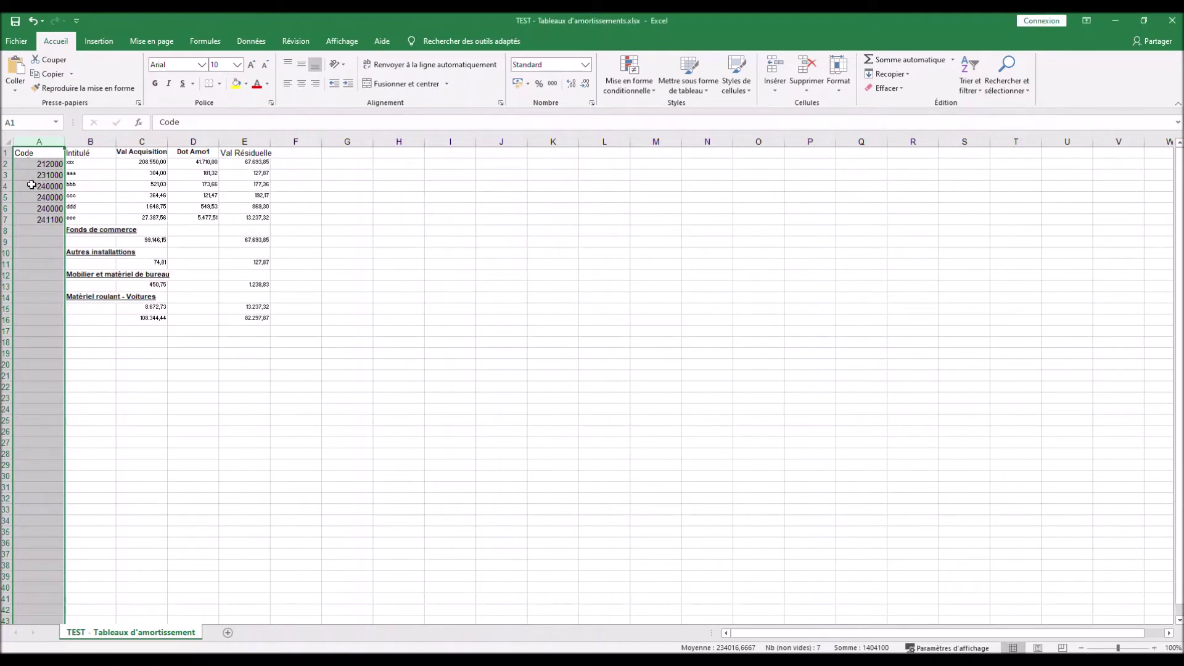
Step: Delete rows 8 to 19, which hold the category titles and totals without an account code
{"action": "left_click", "coordinate": [50, 247]}
{"action": "left_click_drag", "start_coordinate": [6, 230], "coordinate": [6, 355]}
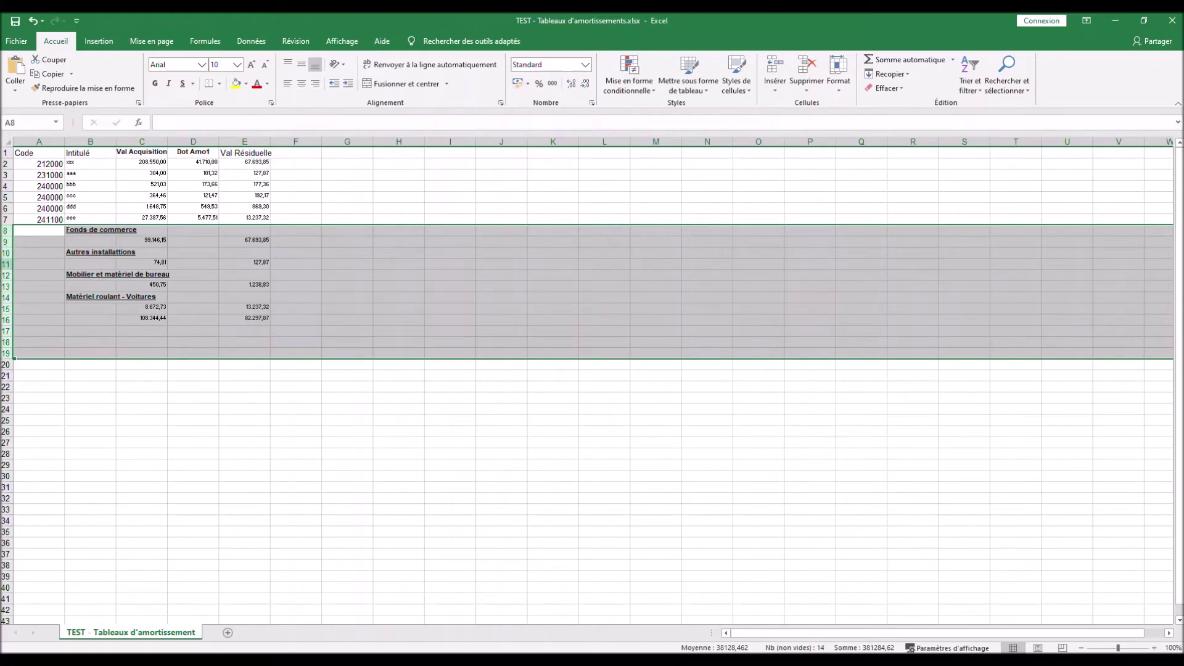
{"action": "right_click", "coordinate": [6, 264]}
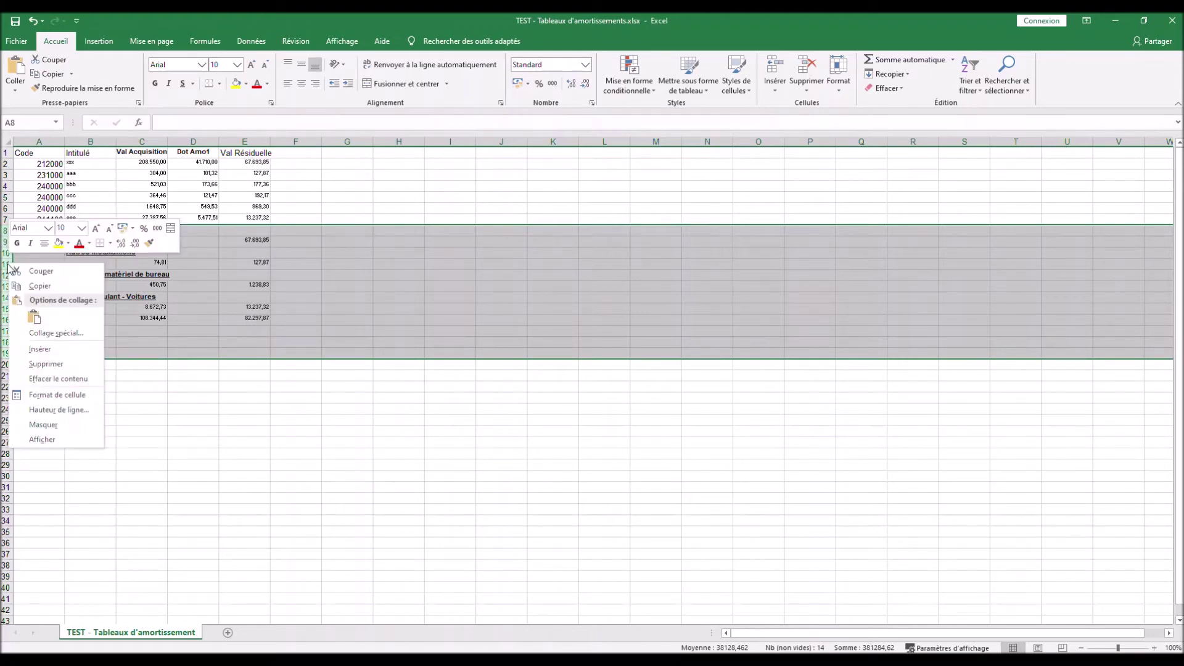
{"action": "left_click", "coordinate": [37, 364]}
{"action": "left_click", "coordinate": [189, 275]}
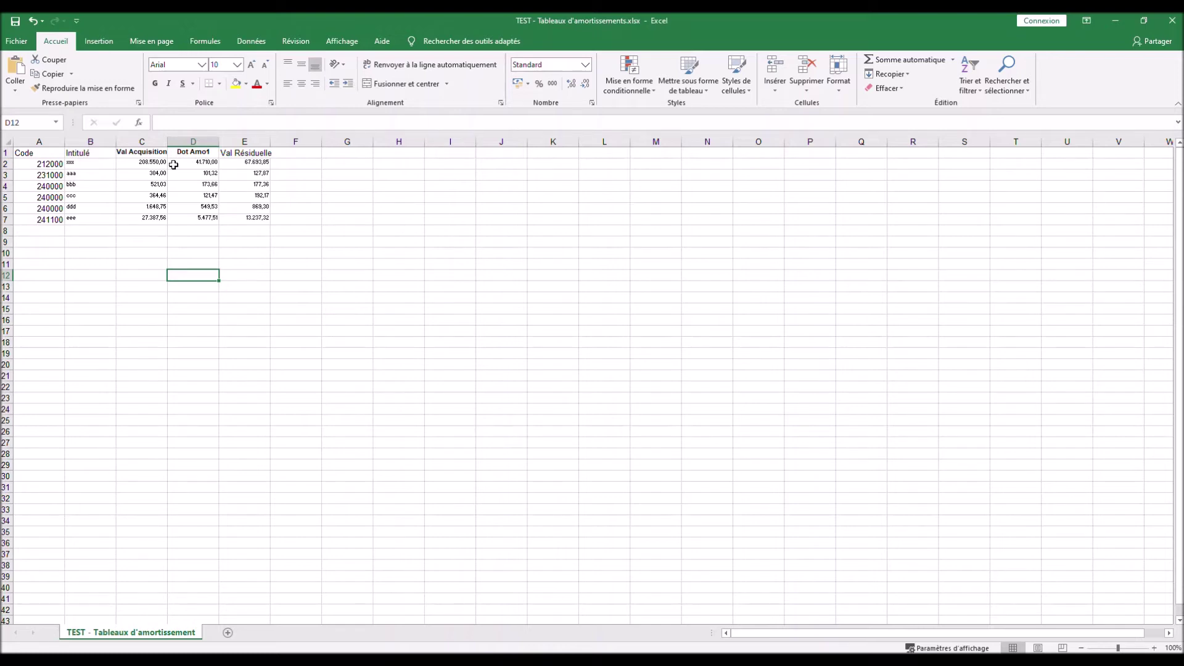
Step: Move the Dot Amo1 column after Val Résiduelle and widen column D slightly to fit its heading
{"action": "left_click", "coordinate": [183, 141]}
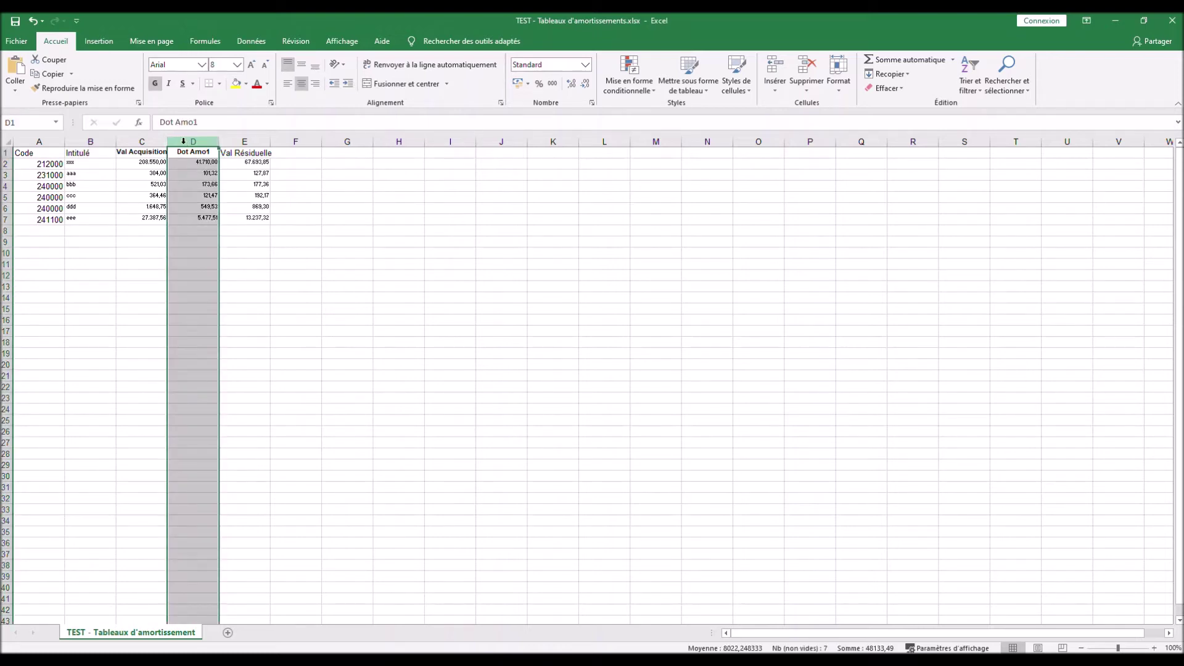
{"action": "key", "text": "ctrl+c"}
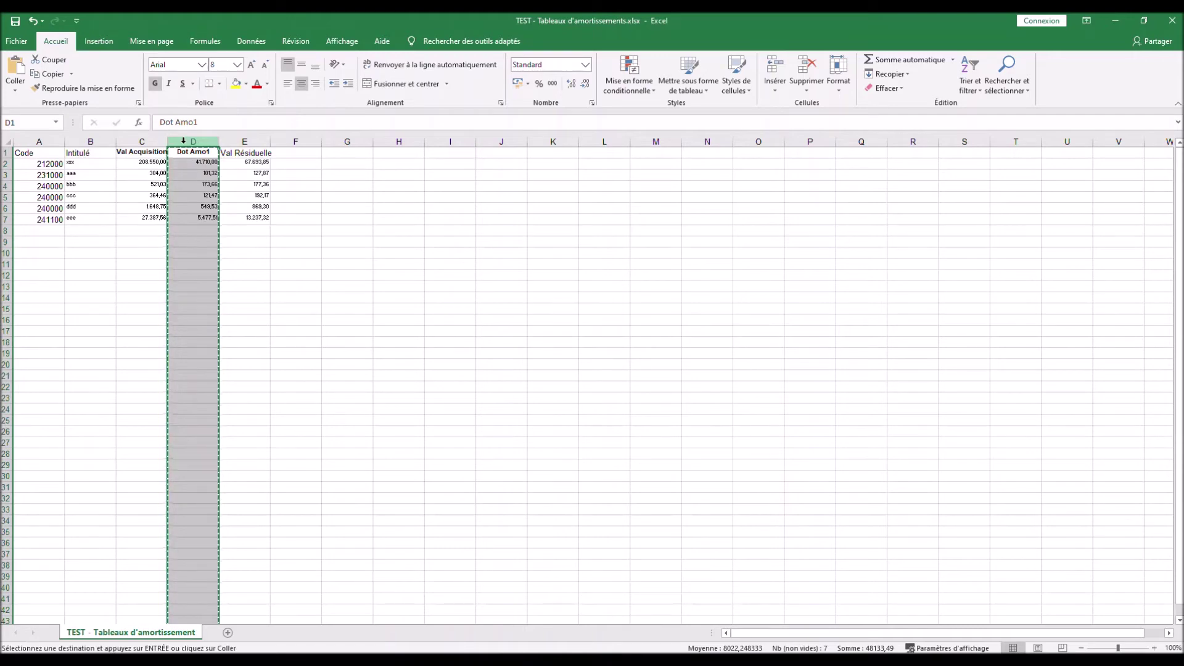
{"action": "left_click", "coordinate": [310, 142]}
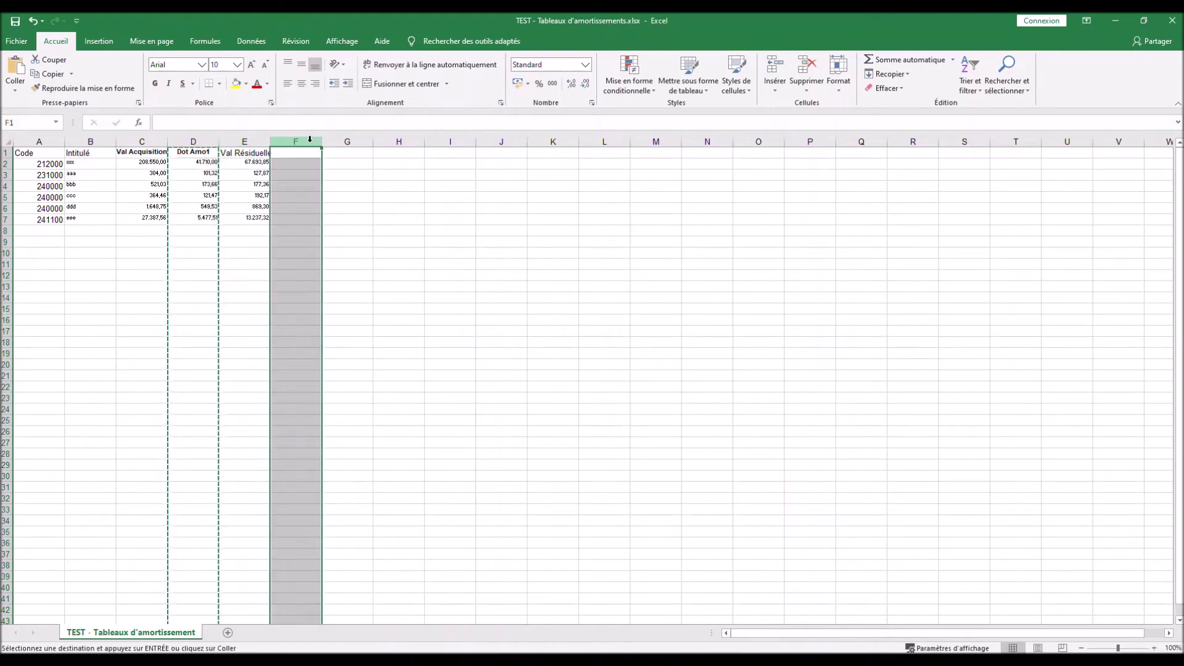
{"action": "right_click", "coordinate": [310, 143]}
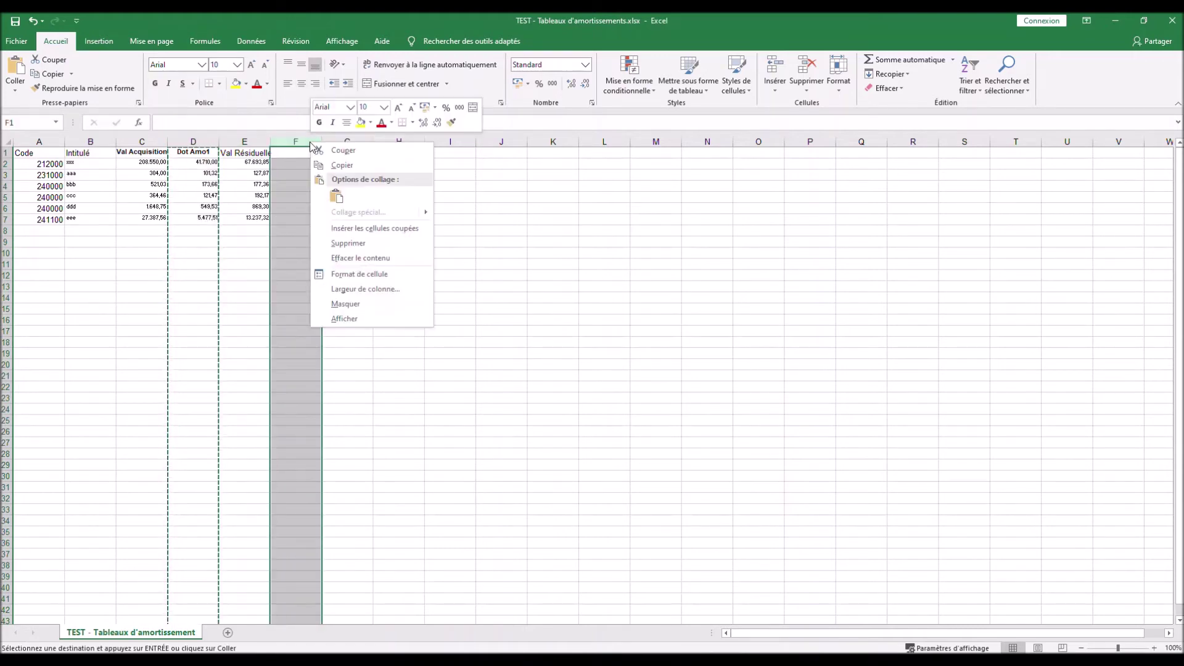
{"action": "left_click", "coordinate": [349, 228]}
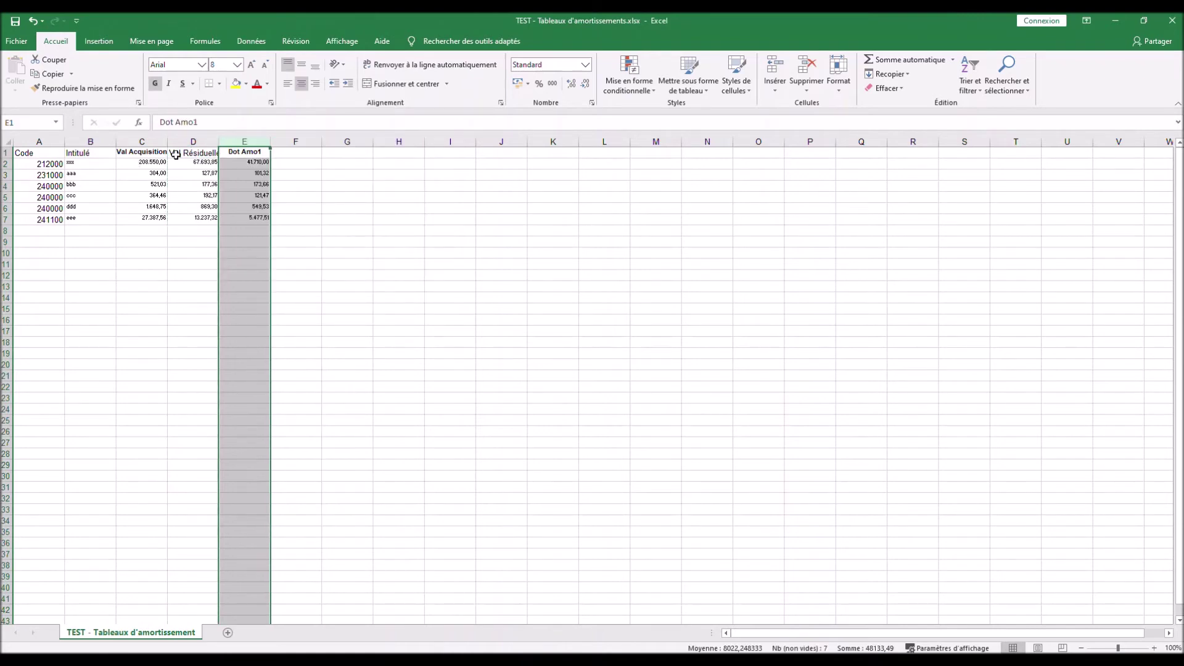
{"action": "left_click_drag", "start_coordinate": [219, 143], "coordinate": [223, 143]}
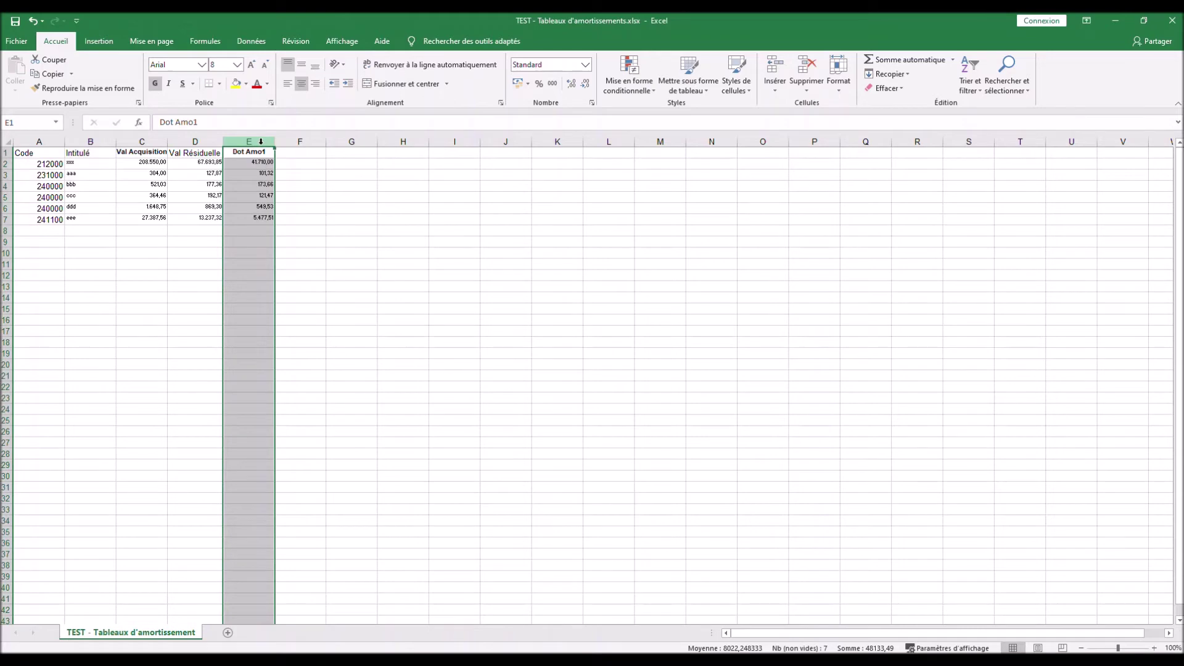
Step: Copy the Dot Amo1 column E into columns F, G, H and I
{"action": "key", "text": "ctrl+c"}
{"action": "left_click", "coordinate": [303, 142]}
{"action": "key", "text": "ctrl+v"}
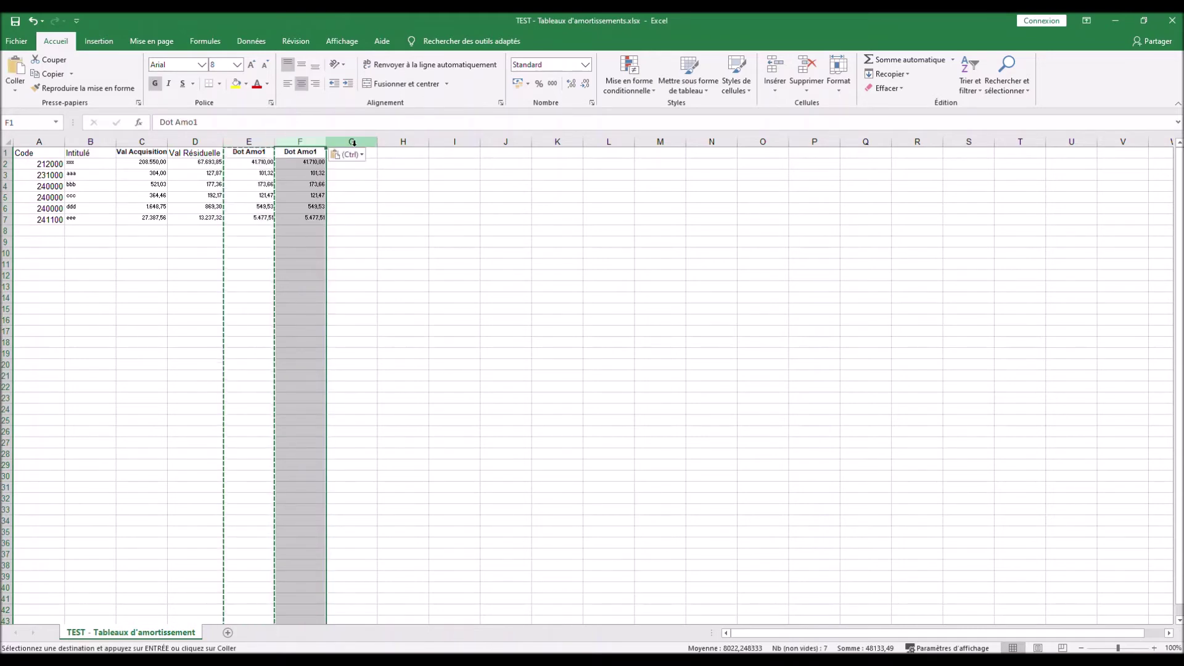
{"action": "left_click", "coordinate": [366, 143]}
{"action": "key", "text": "ctrl+v"}
{"action": "left_click", "coordinate": [399, 142]}
{"action": "key", "text": "ctrl+v"}
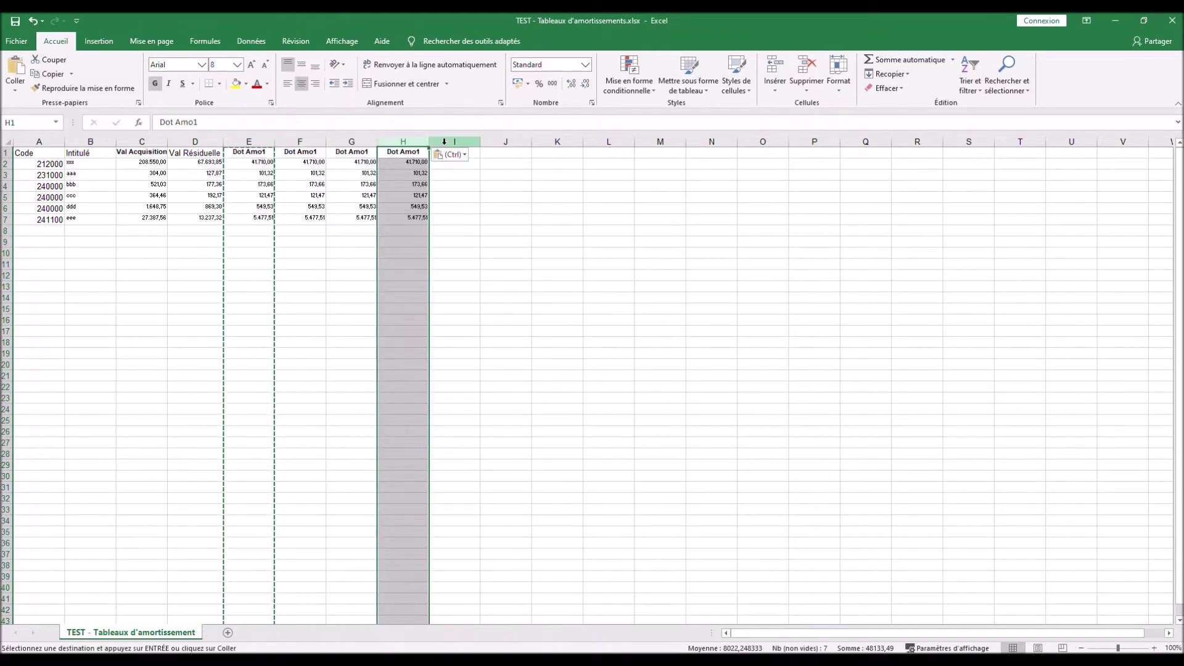
{"action": "left_click", "coordinate": [443, 142]}
{"action": "key", "text": "ctrl+v"}
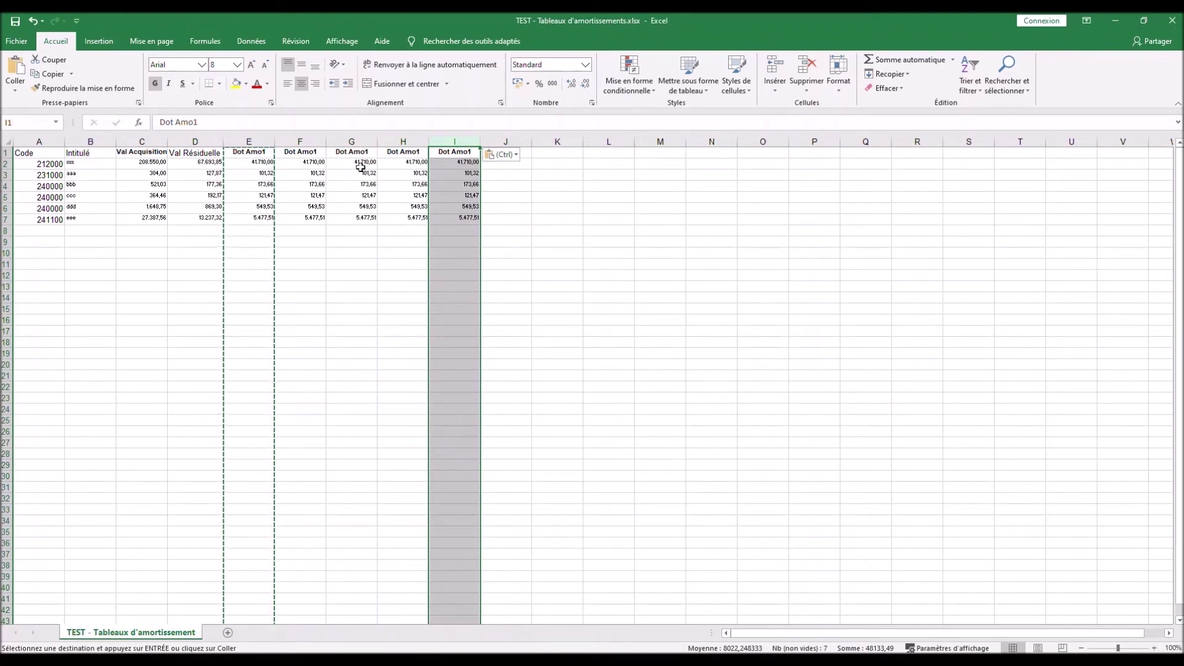
{"action": "left_click", "coordinate": [443, 197]}
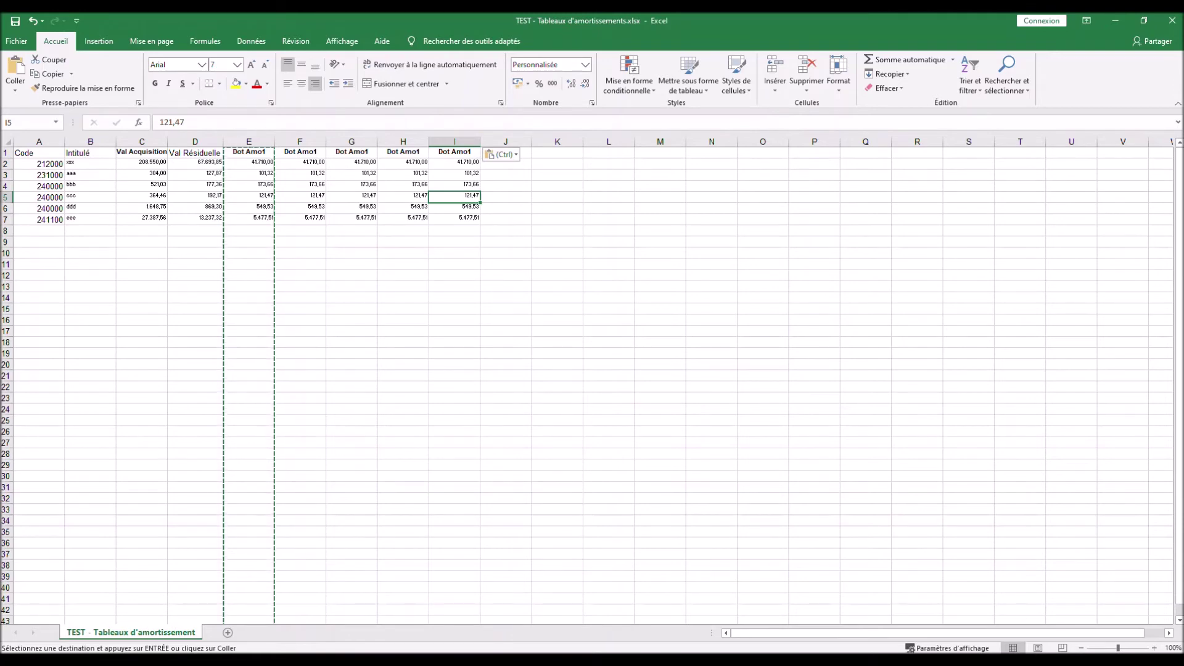
Step: Rename the heading in F1 to Dot Amo2 and number the remaining headings Dot Amo3 to Dot Amo5 through column I
{"action": "double_click", "coordinate": [322, 151]}
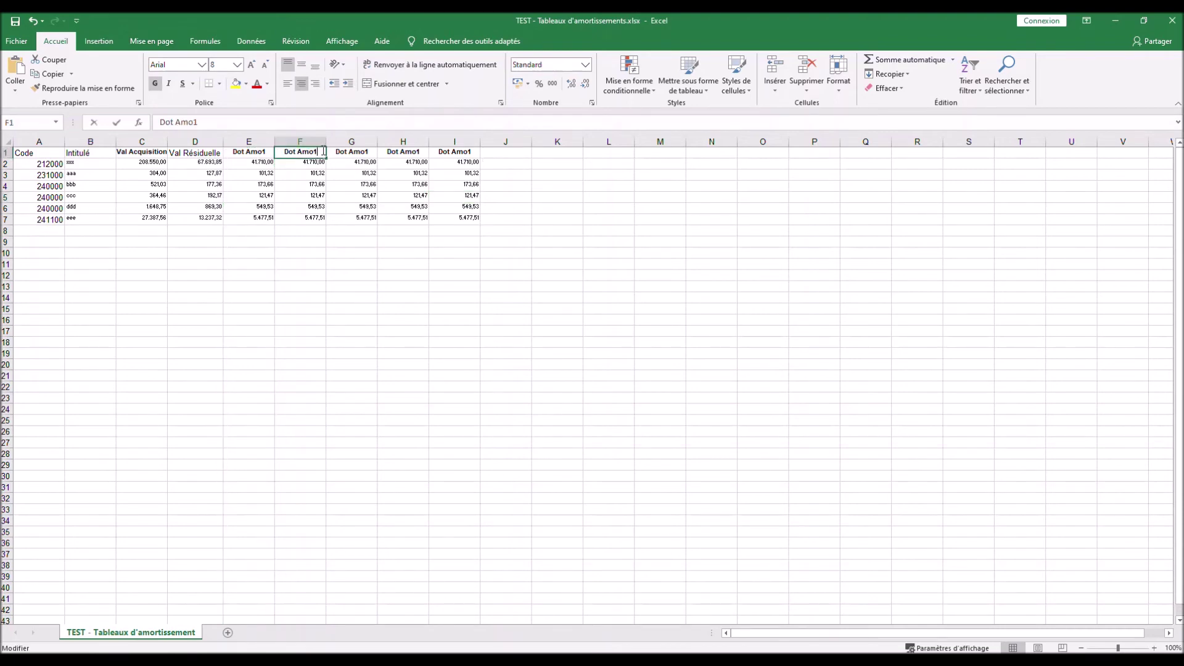
{"action": "key", "text": "BackSpace"}
{"action": "type", "text": "2"}
{"action": "left_click", "coordinate": [307, 162]}
{"action": "left_click_drag", "start_coordinate": [249, 152], "coordinate": [484, 151]}
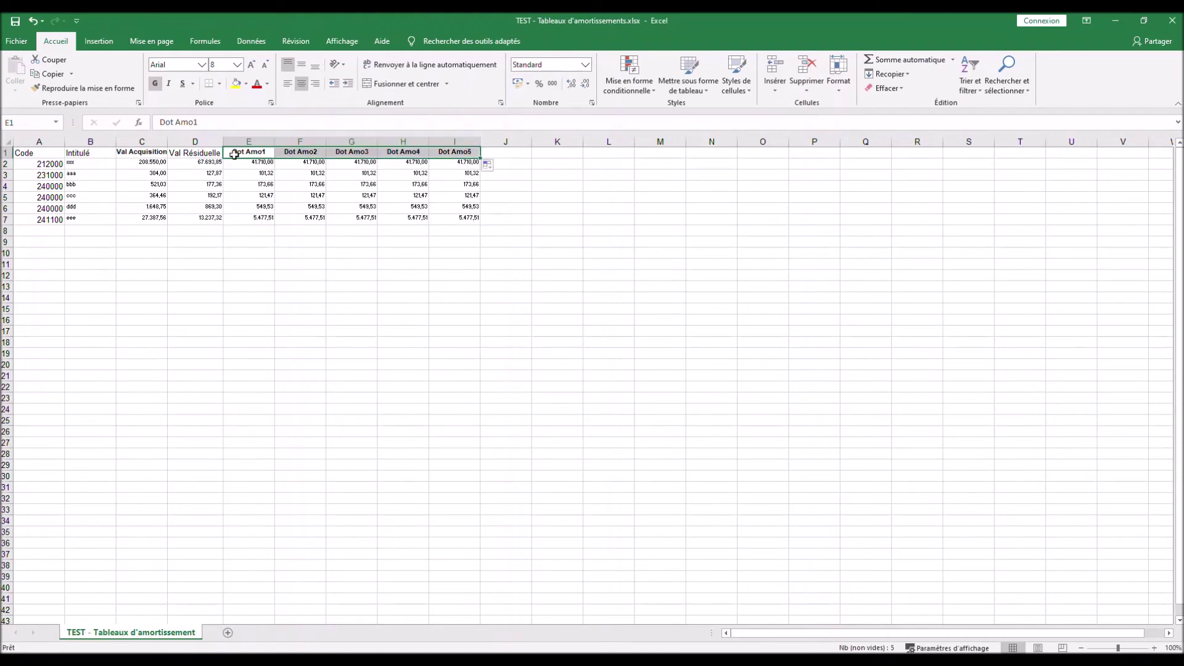
{"action": "left_click", "coordinate": [515, 282]}
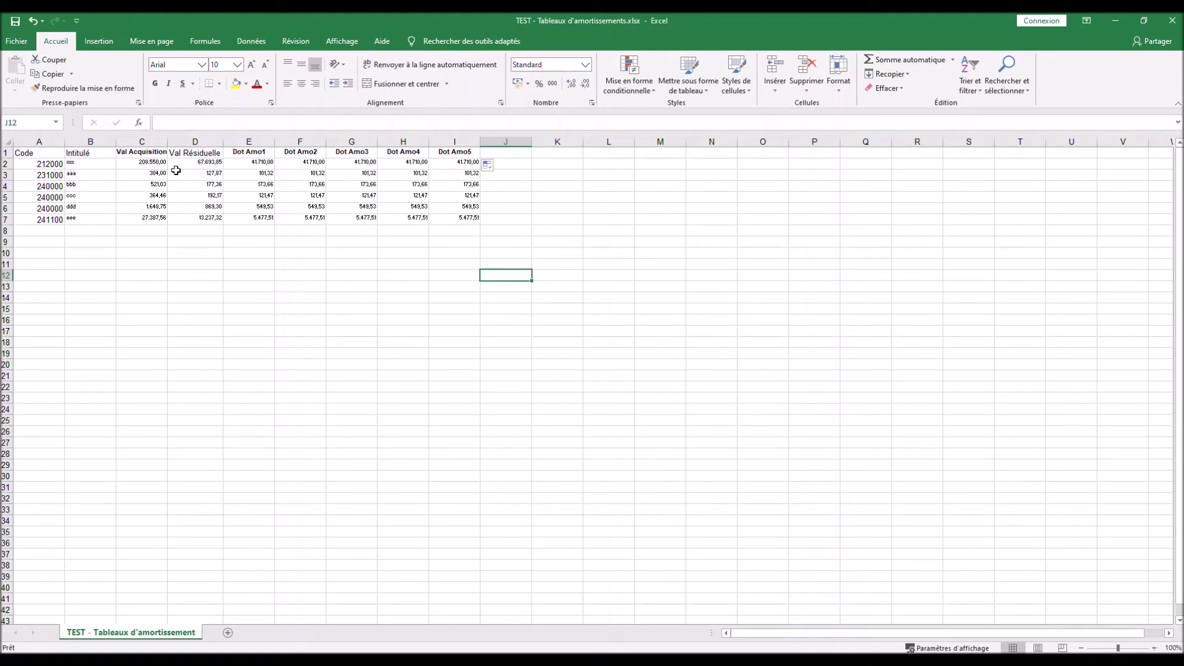
Step: Format the amounts in C2:I7 as Nombre with 2 decimals and no thousands separator
{"action": "left_click_drag", "start_coordinate": [145, 164], "coordinate": [455, 219]}
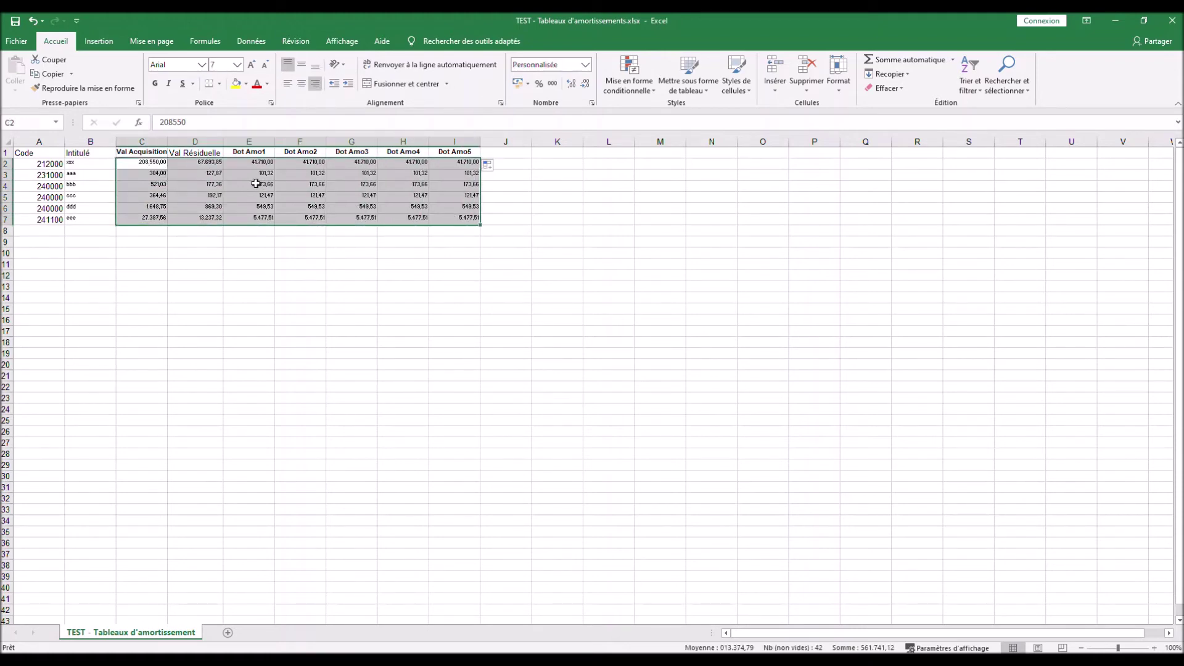
{"action": "right_click", "coordinate": [234, 185]}
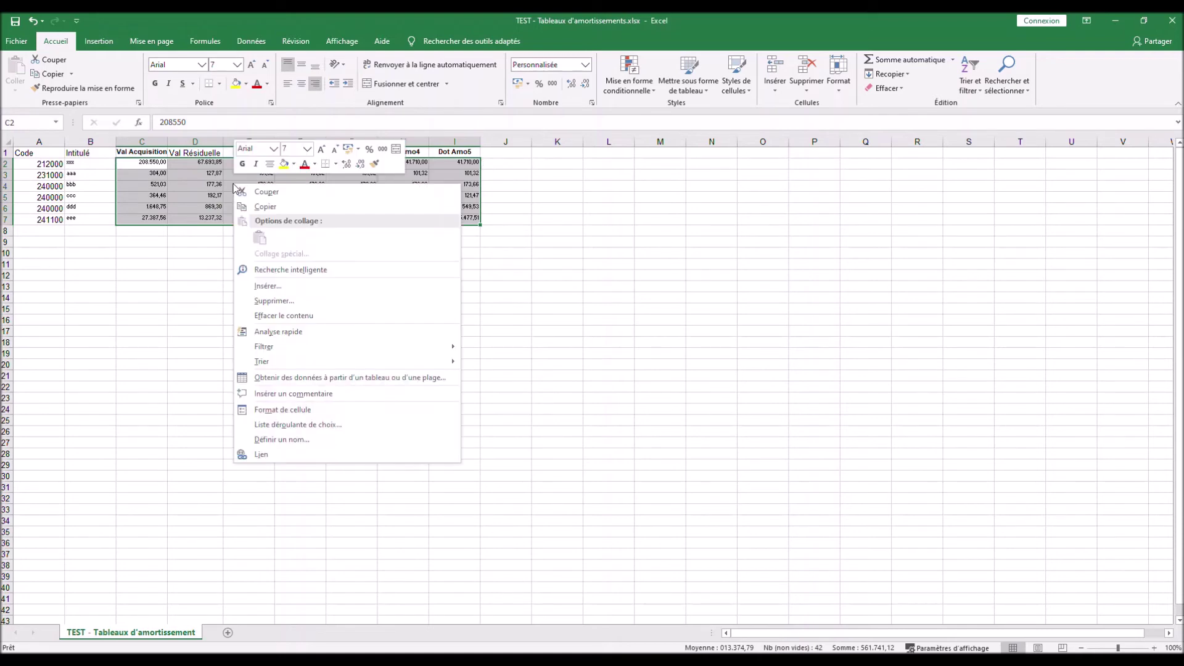
{"action": "left_click", "coordinate": [310, 415]}
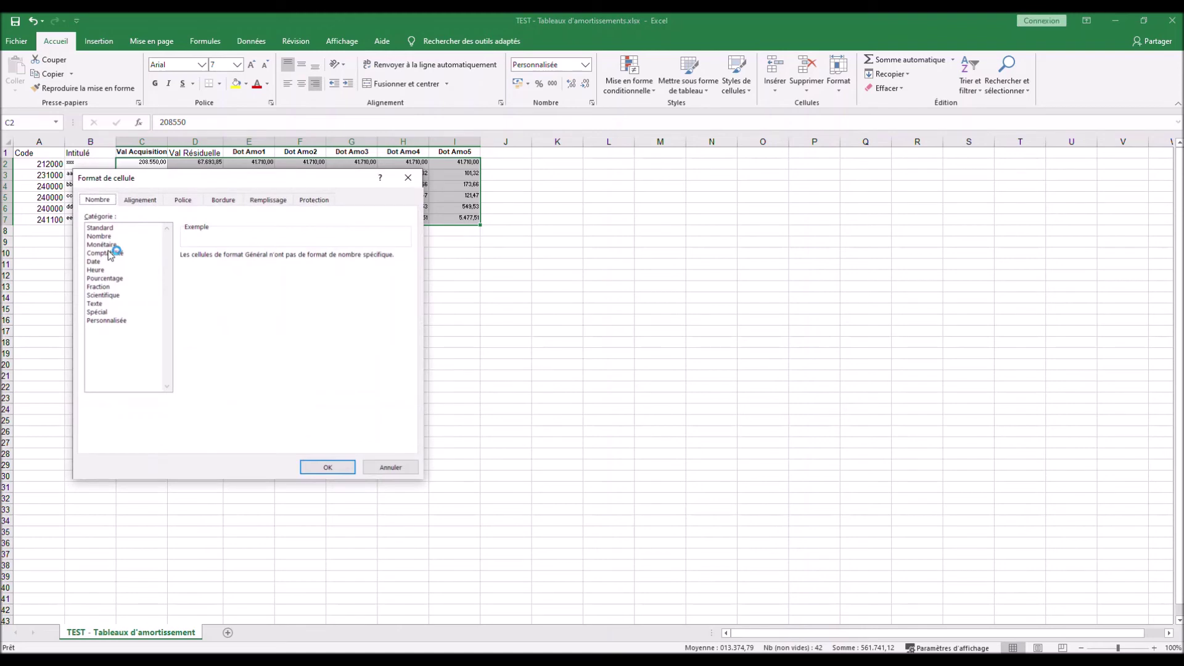
{"action": "left_click", "coordinate": [99, 238]}
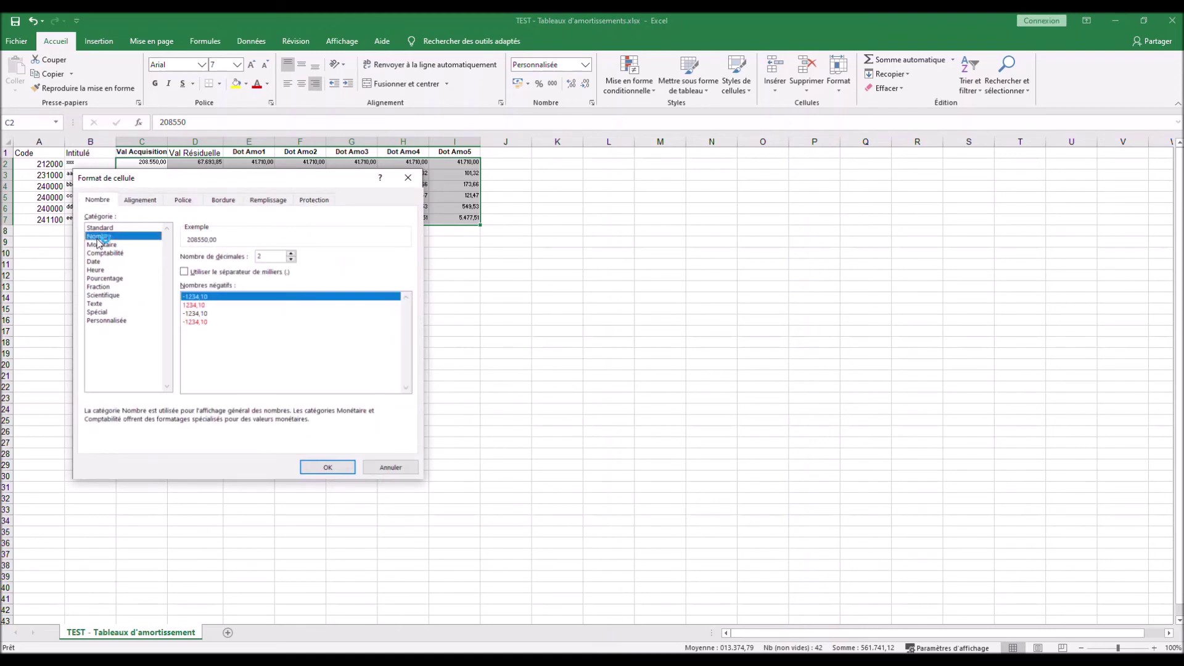
{"action": "left_click", "coordinate": [184, 274]}
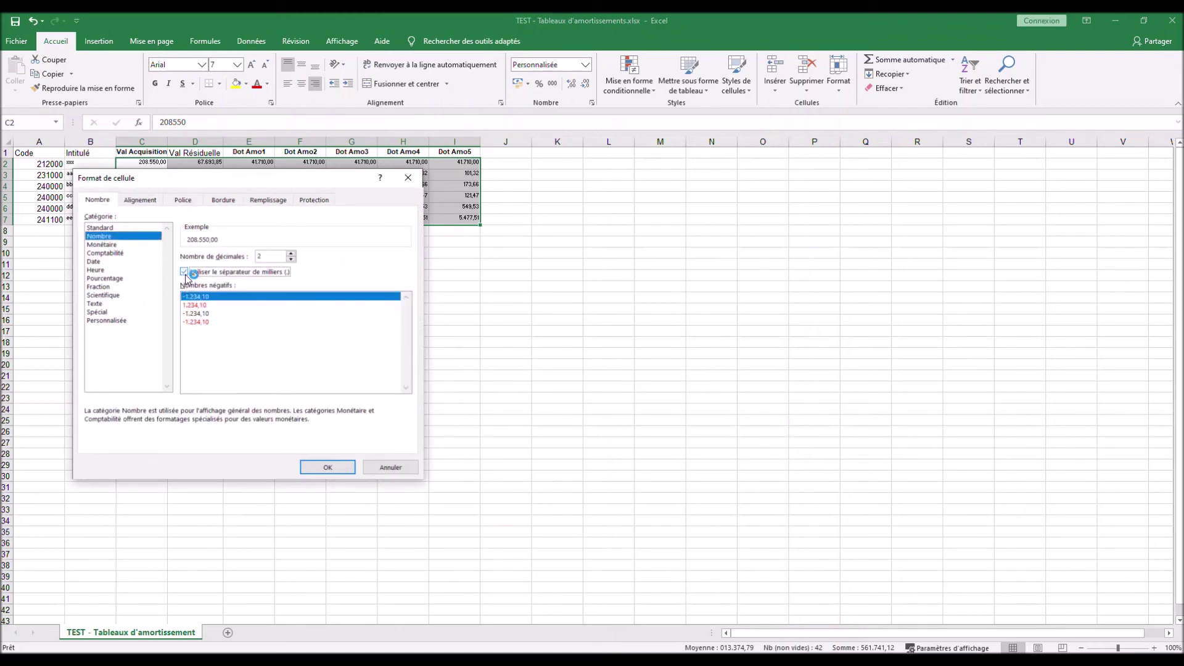
{"action": "left_click", "coordinate": [184, 272]}
{"action": "left_click", "coordinate": [316, 467]}
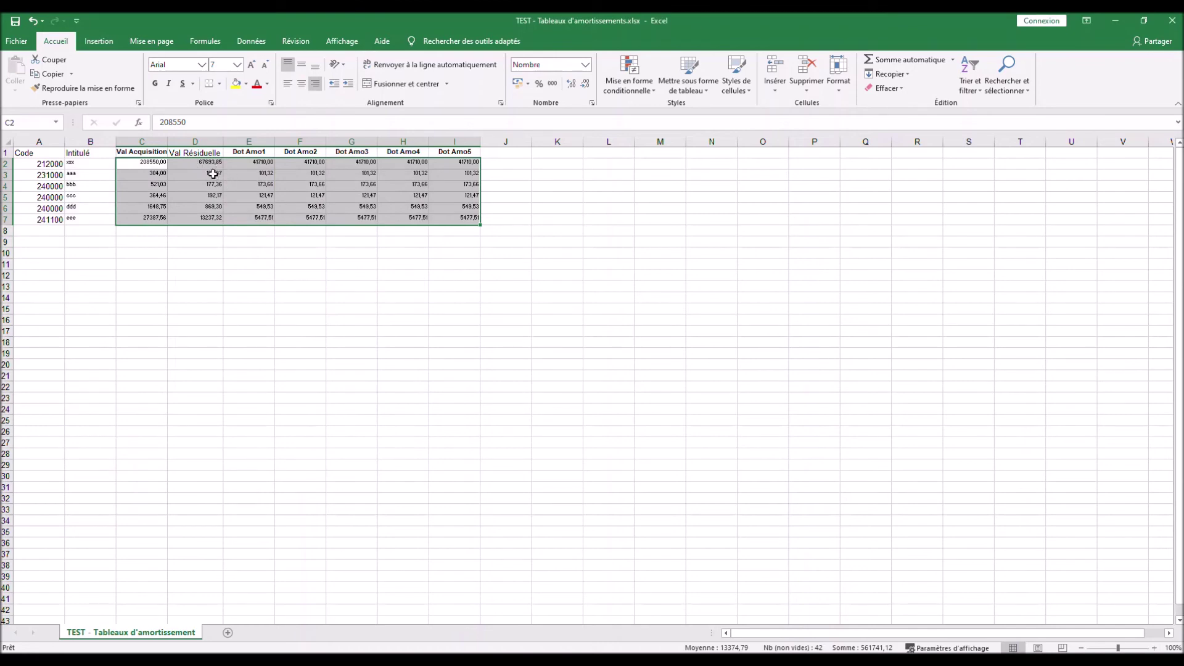
{"action": "left_click", "coordinate": [285, 294]}
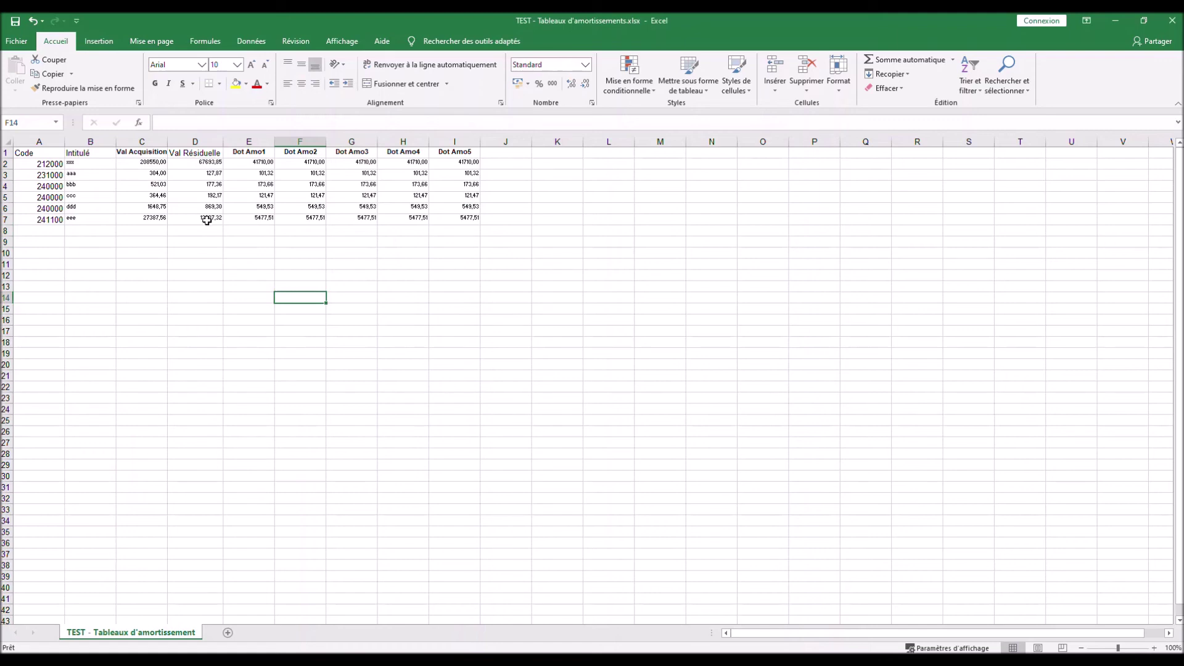
Step: Save the sheet as semicolon-delimited TEST - Tableaux d'amortissements.csv in the Amortissements folder, replacing the existing file, and close Excel
{"action": "left_click", "coordinate": [26, 44]}
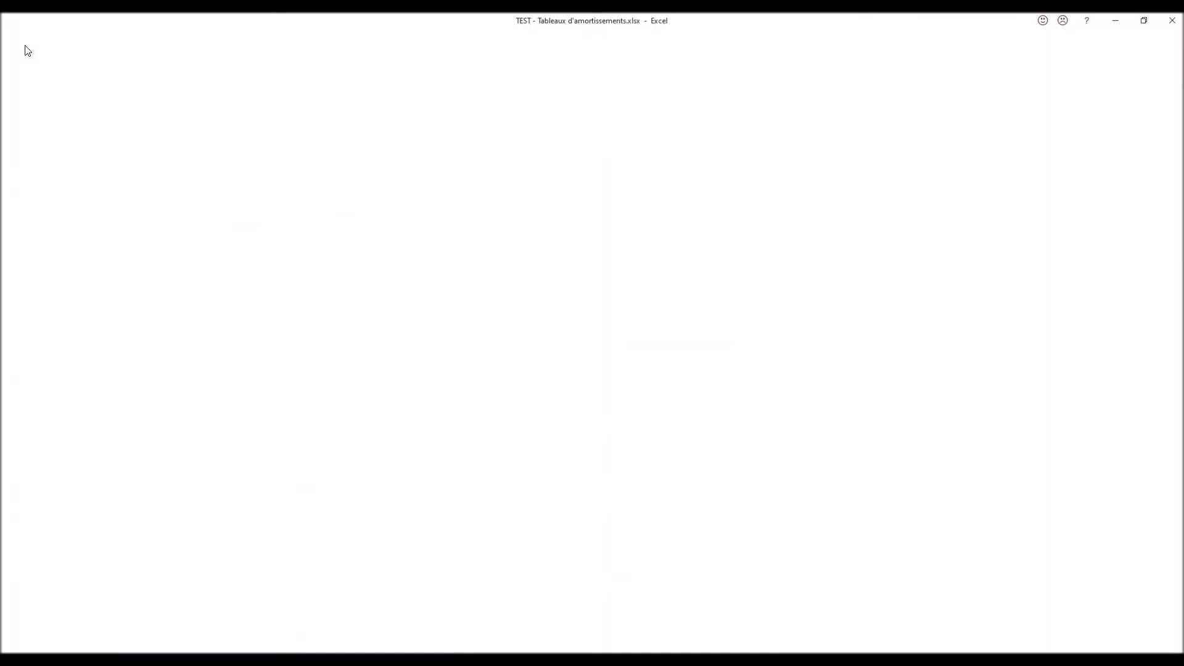
{"action": "left_click", "coordinate": [59, 208]}
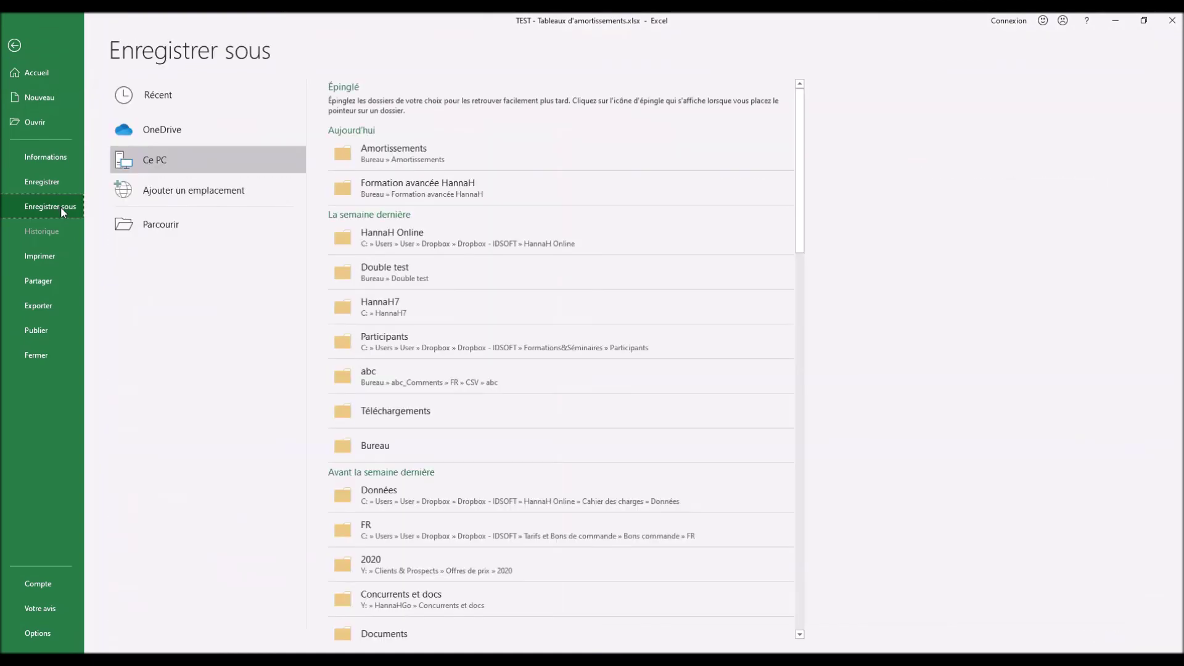
{"action": "left_click", "coordinate": [370, 155]}
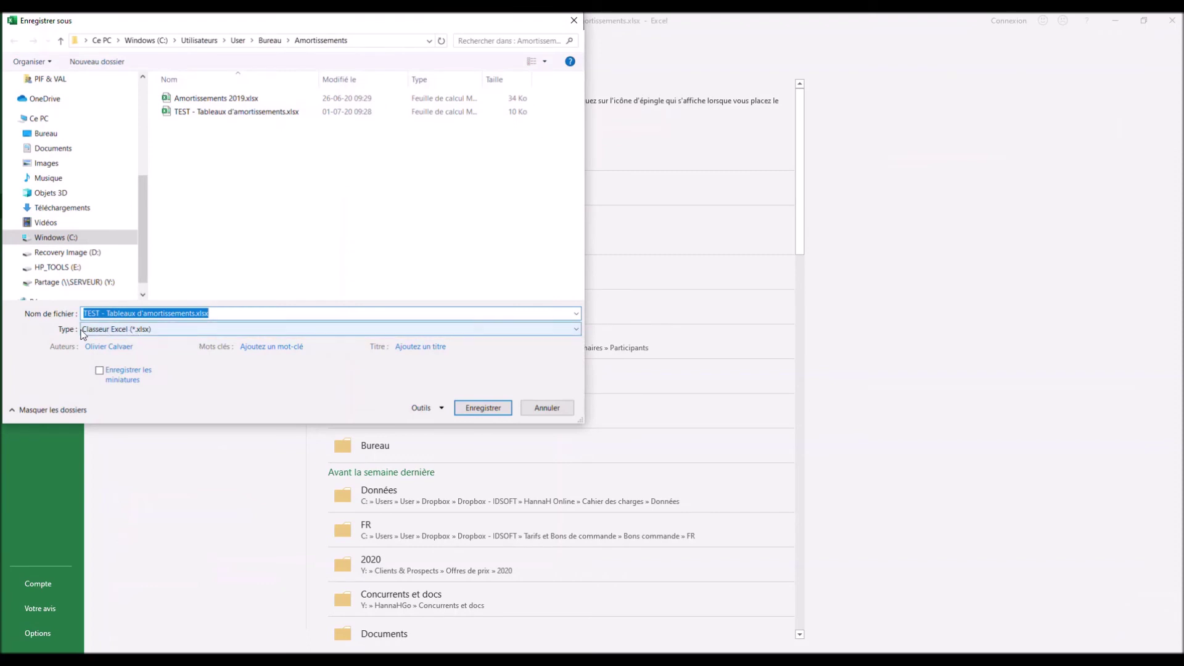
{"action": "left_click", "coordinate": [148, 330]}
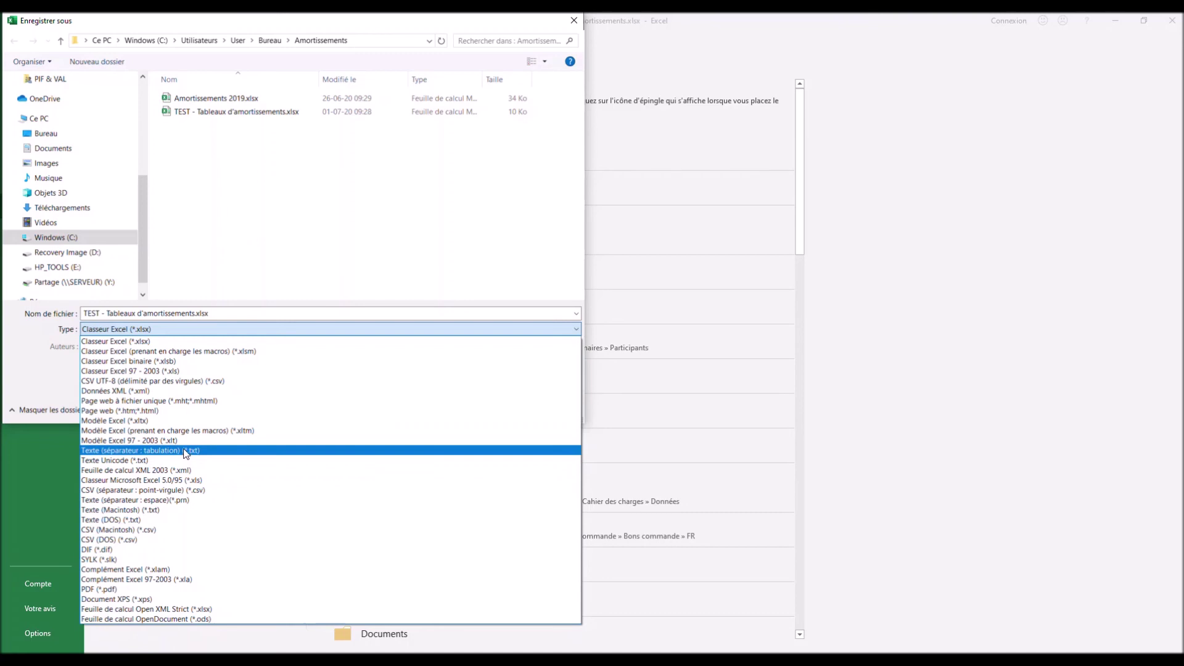
{"action": "left_click", "coordinate": [196, 491]}
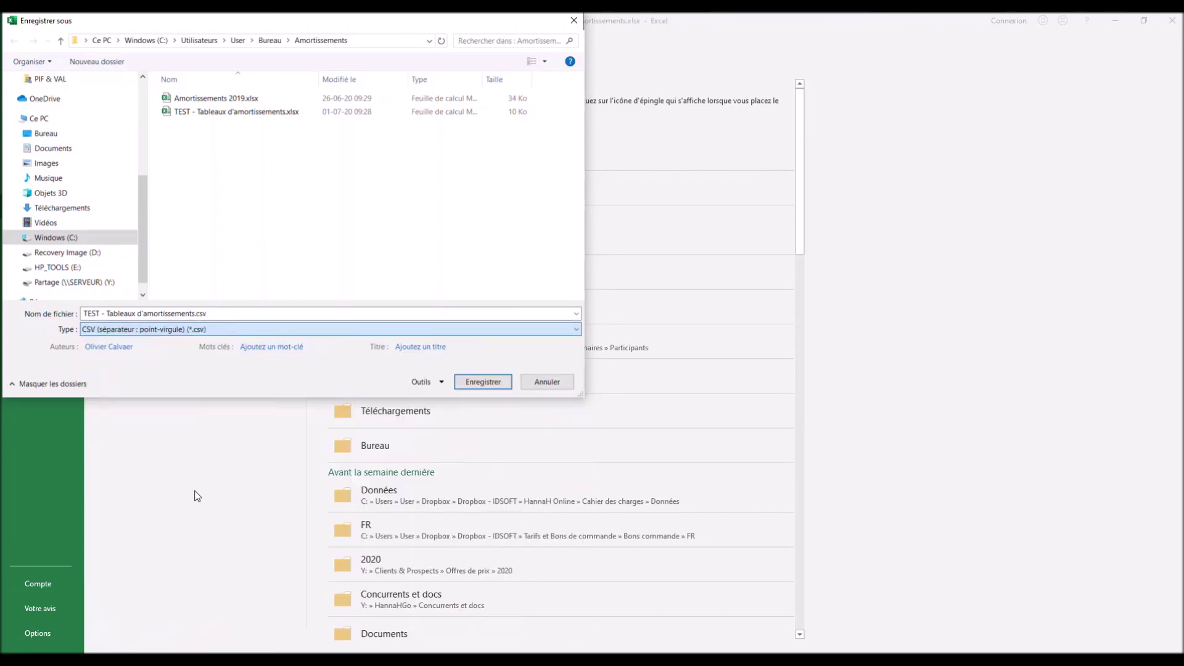
{"action": "left_click", "coordinate": [488, 383]}
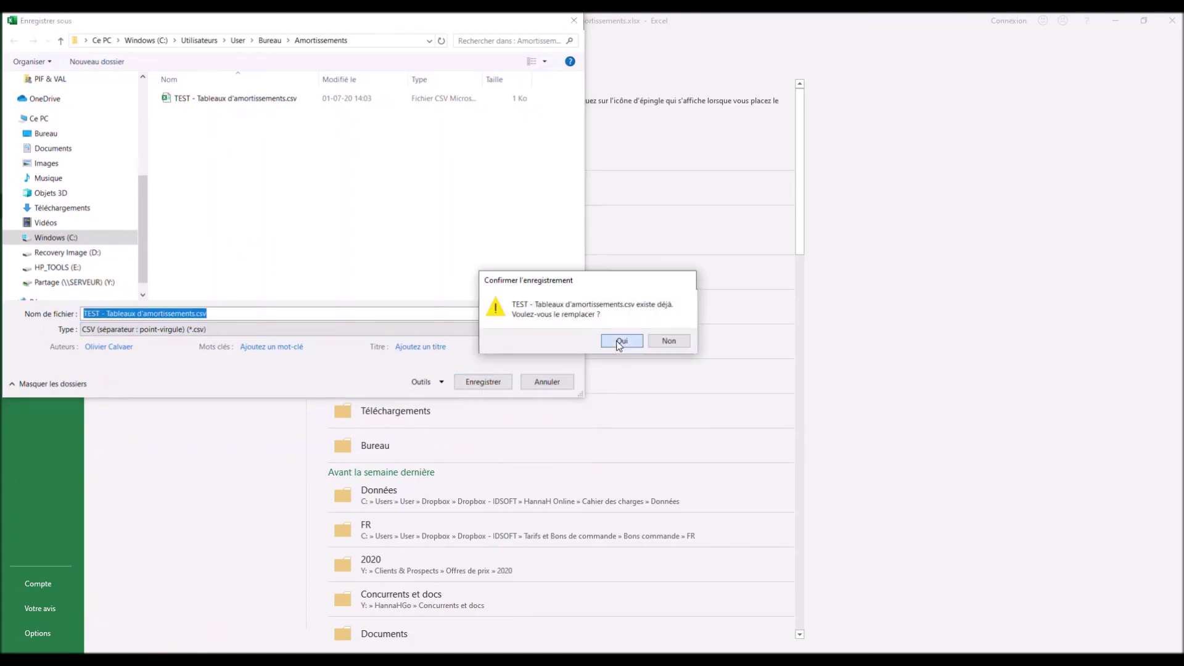
{"action": "left_click", "coordinate": [619, 344]}
{"action": "left_click", "coordinate": [521, 377]}
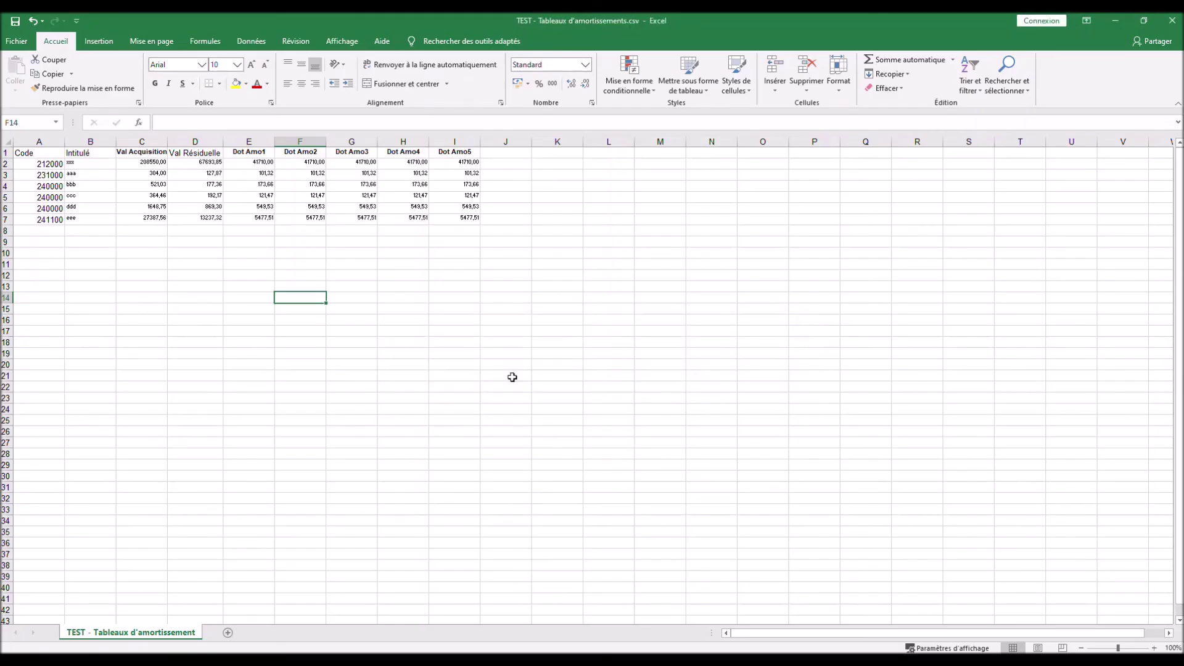
{"action": "left_click", "coordinate": [1172, 21]}
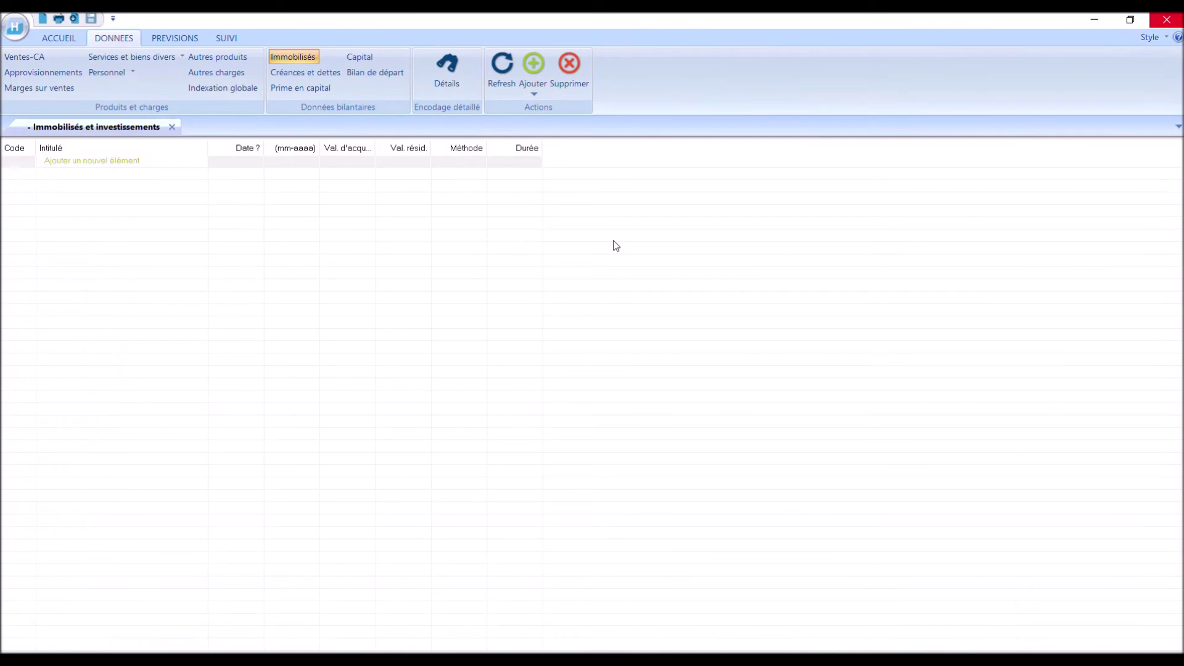
Step: In HannaH, start a depreciation table import and load TEST - Tableaux d'amortissements.csv from the Amortissements folder on the desktop
{"action": "left_click", "coordinate": [16, 28]}
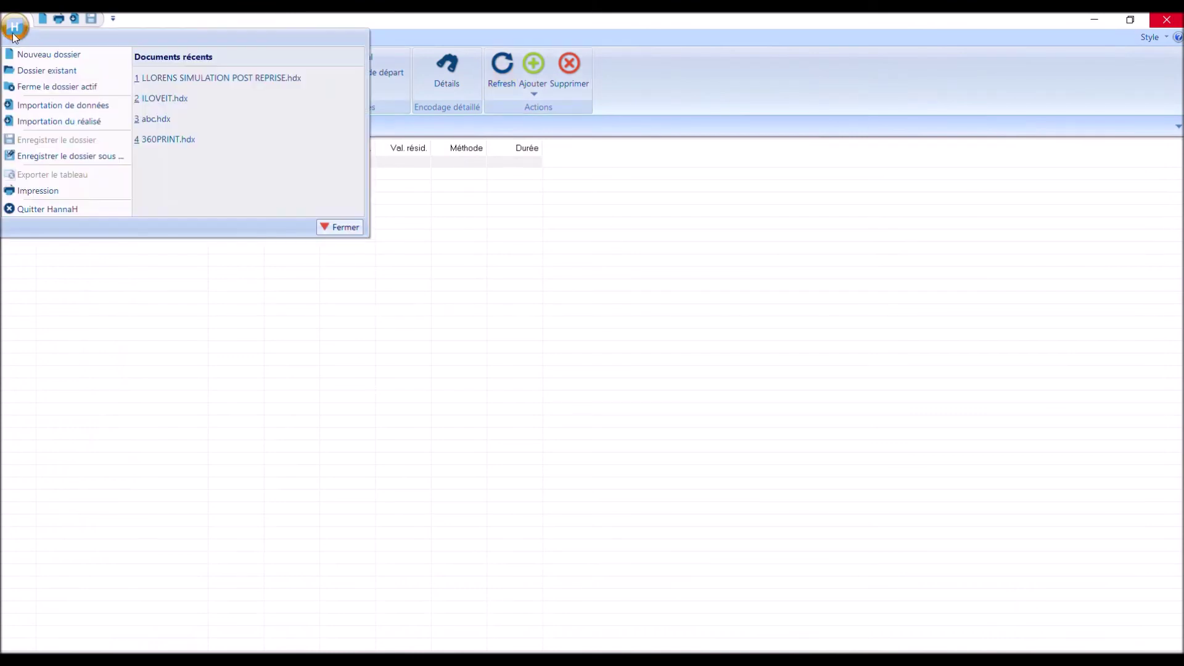
{"action": "left_click", "coordinate": [33, 106]}
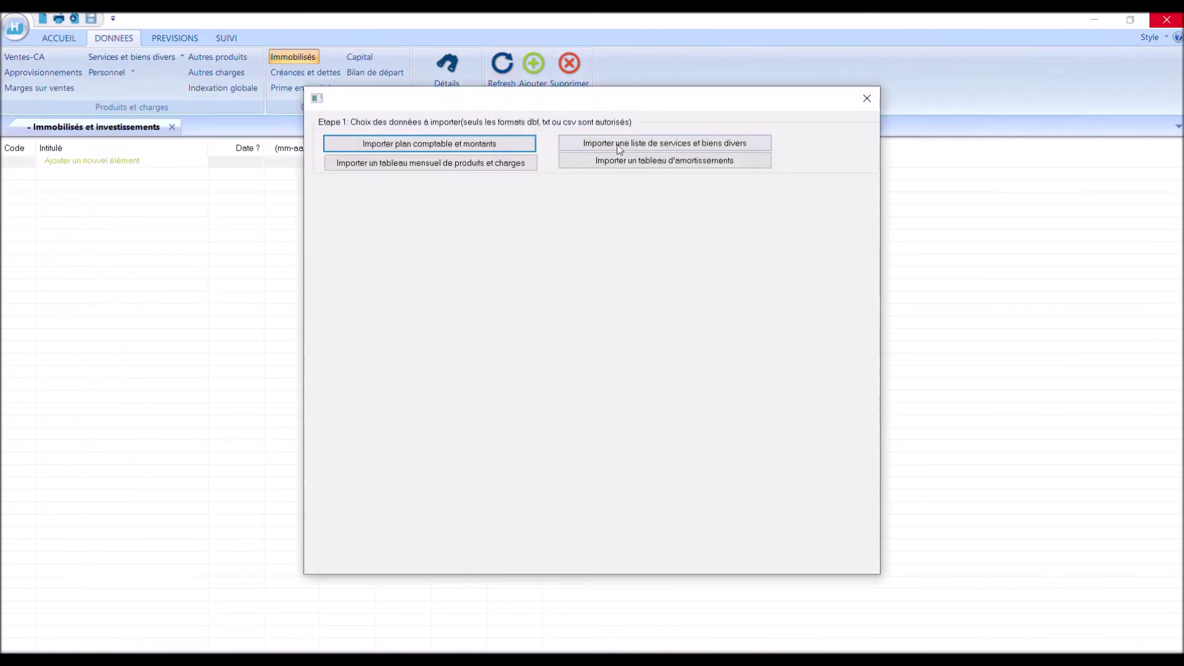
{"action": "left_click", "coordinate": [633, 161]}
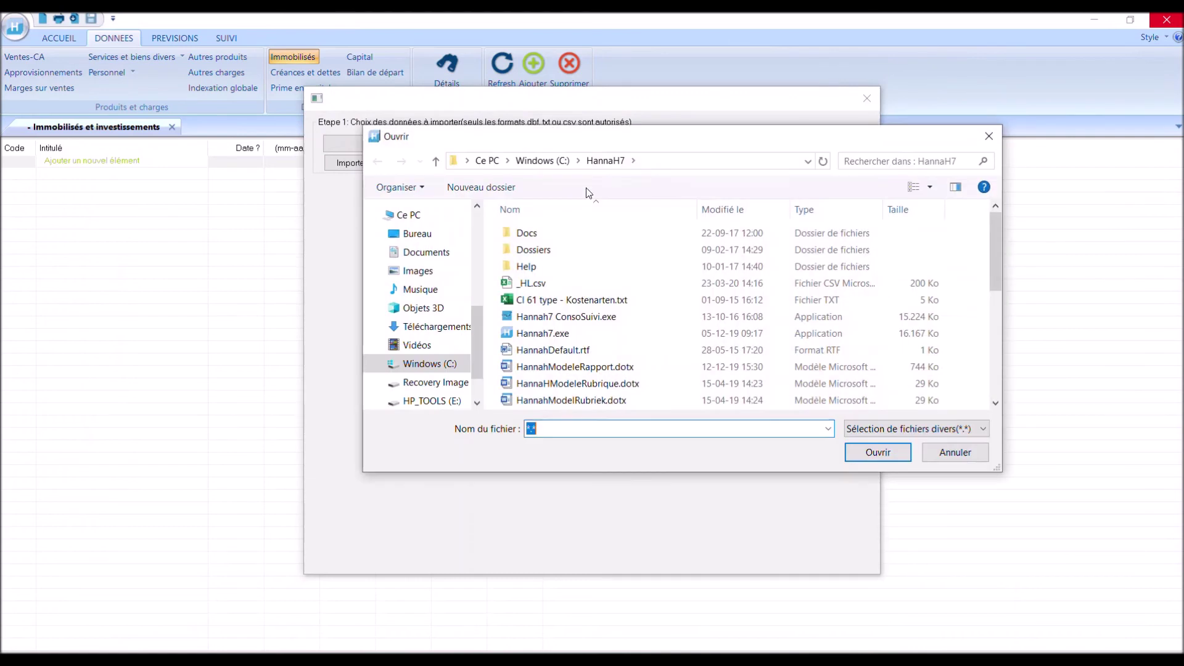
{"action": "left_click", "coordinate": [450, 238]}
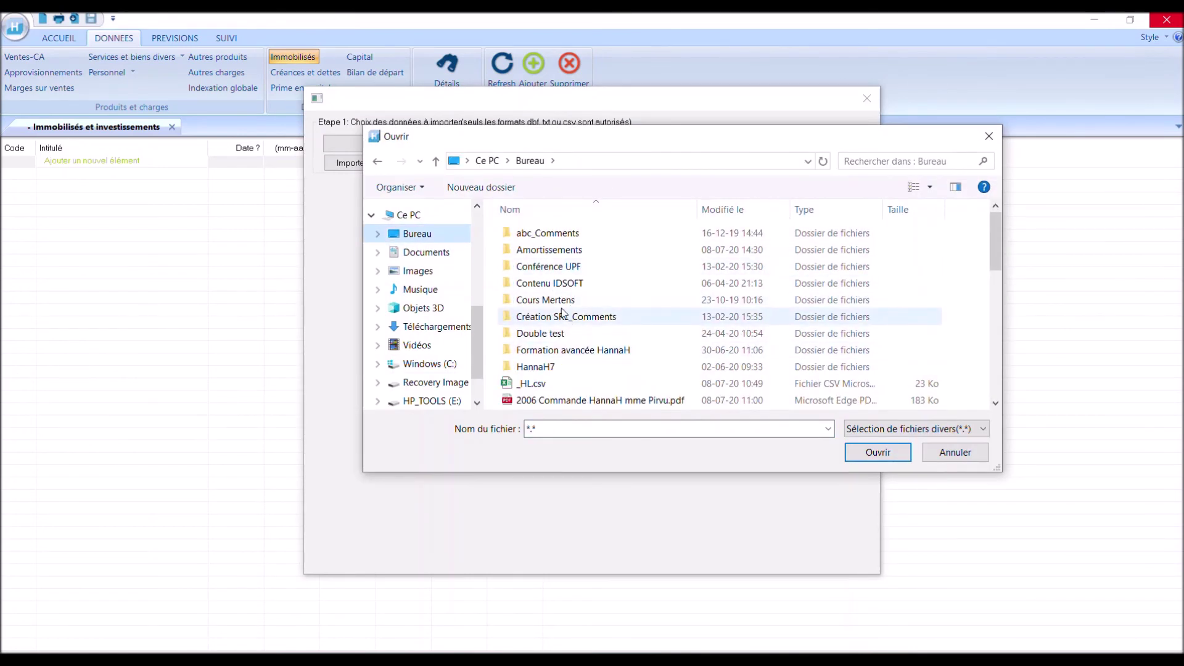
{"action": "left_click", "coordinate": [566, 254]}
{"action": "double_click", "coordinate": [566, 255]}
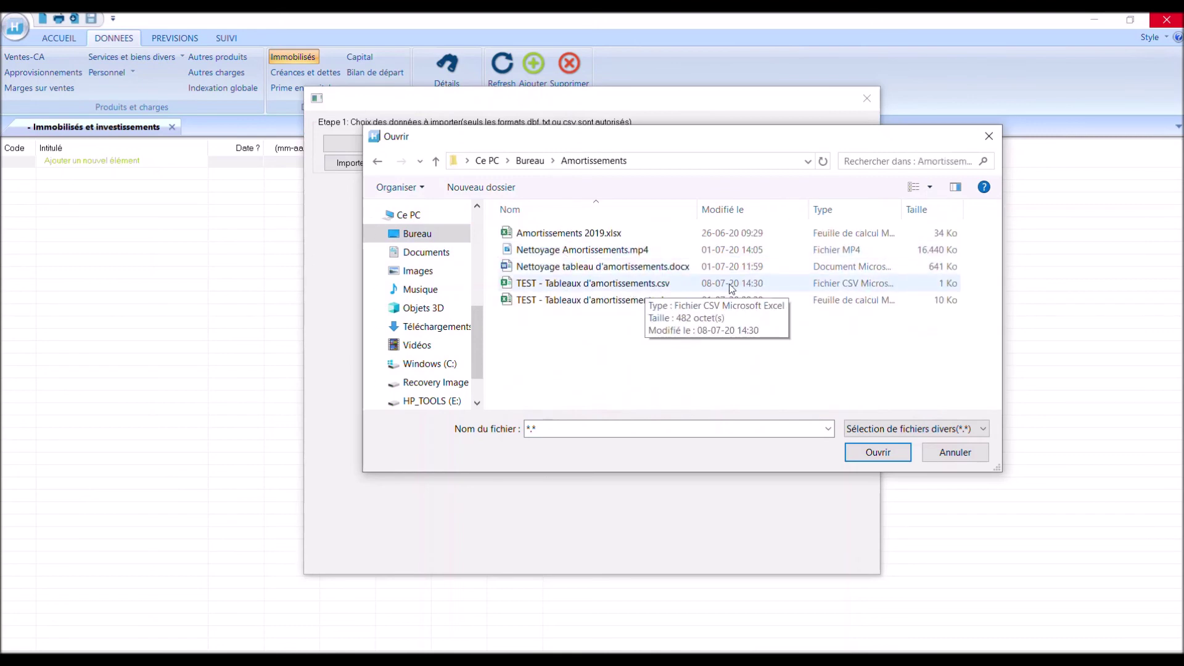
{"action": "double_click", "coordinate": [690, 285]}
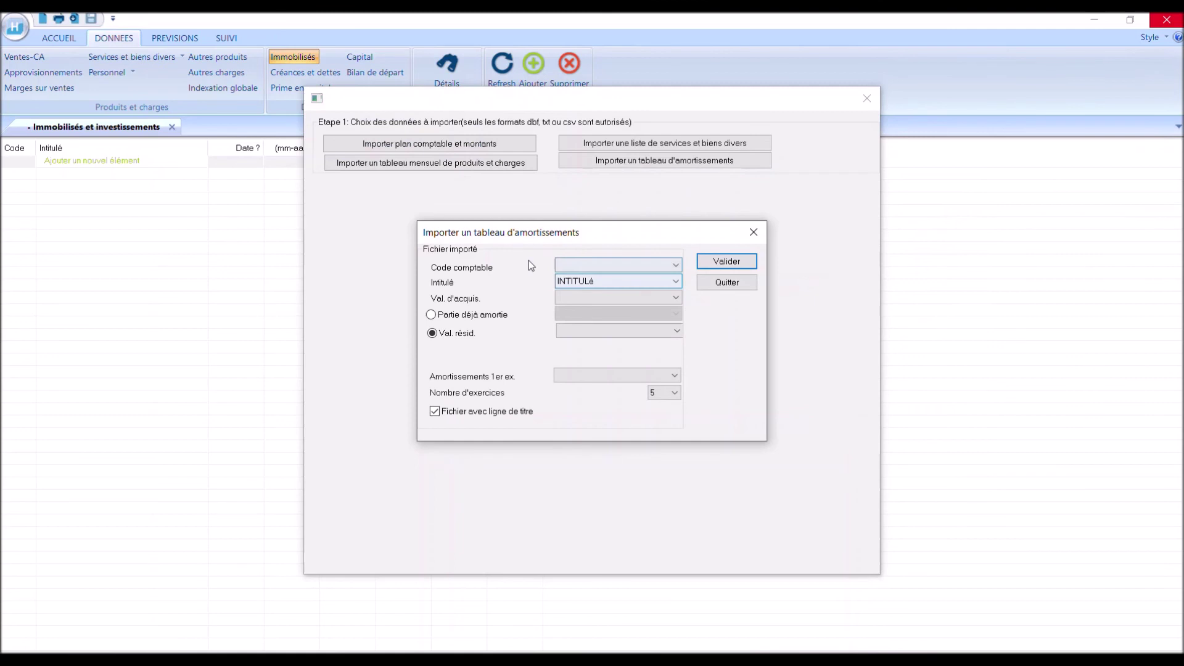
Step: Map the import fields Code comptable to CODE, Intitulé to INTITULé and Val. d'acquis. to VAL ACQUISITION
{"action": "left_click", "coordinate": [580, 266]}
{"action": "left_click", "coordinate": [583, 279]}
{"action": "left_click", "coordinate": [566, 282]}
{"action": "left_click", "coordinate": [567, 283]}
{"action": "left_click", "coordinate": [557, 296]}
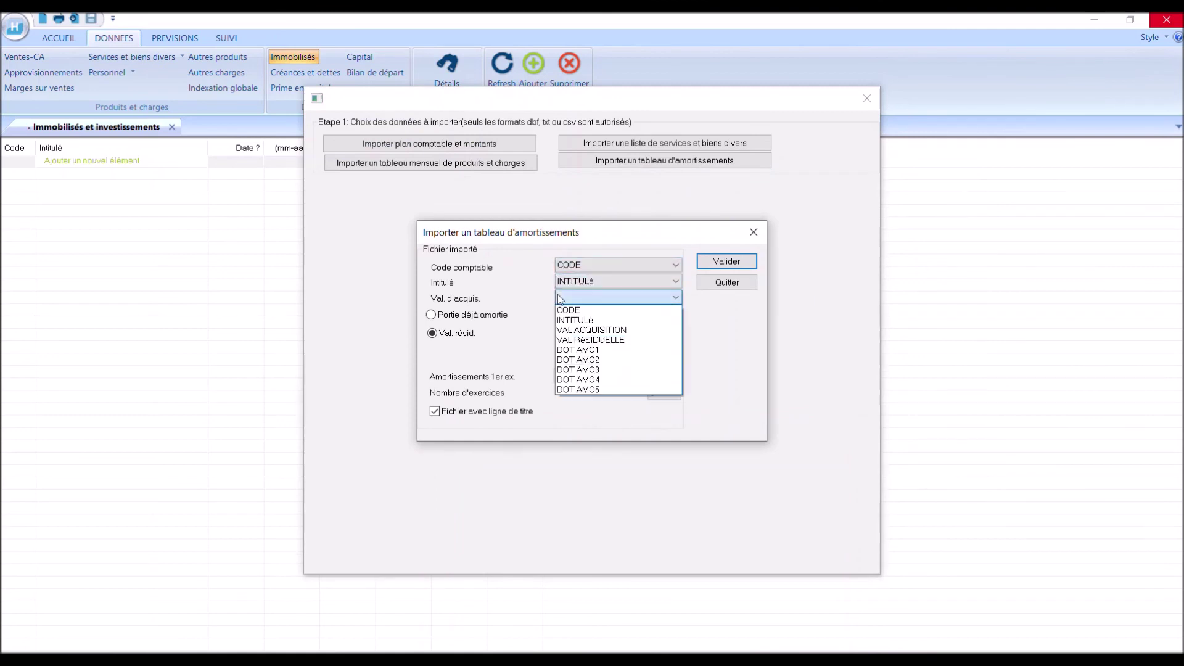
{"action": "left_click", "coordinate": [567, 328]}
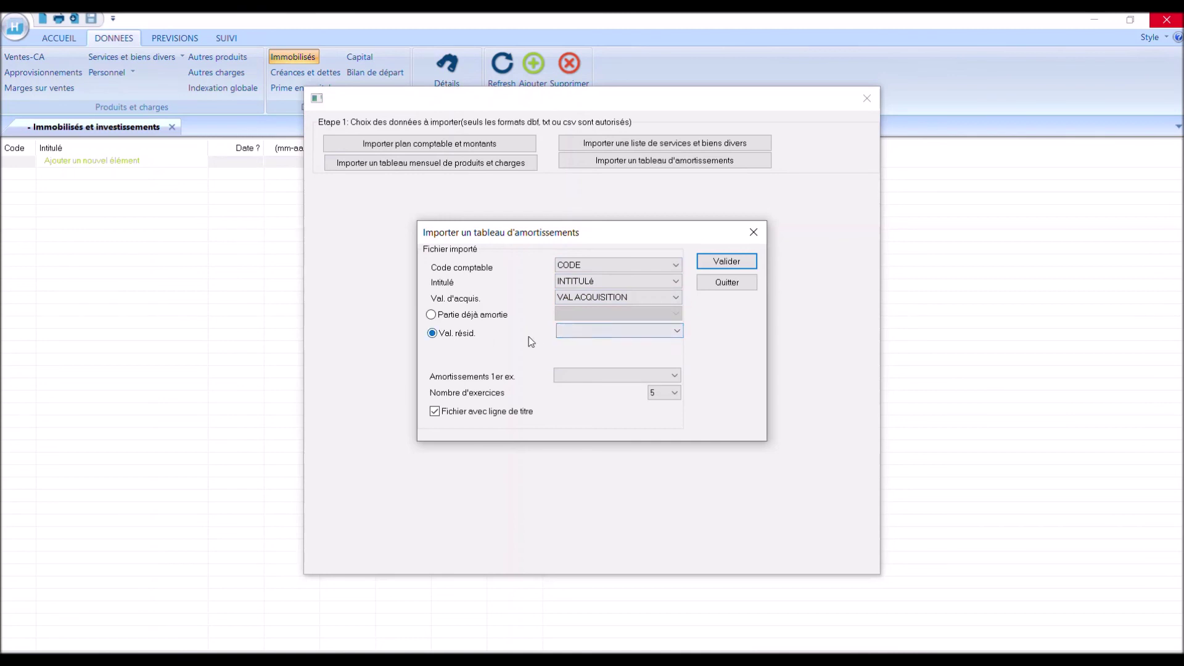
Step: Map Val. résid. to VAL RéSIDUELLE and Amortissements 1er ex. to DOT AMO1, run the import and close the import window
{"action": "left_click", "coordinate": [583, 332]}
{"action": "left_click", "coordinate": [599, 386]}
{"action": "left_click", "coordinate": [587, 376]}
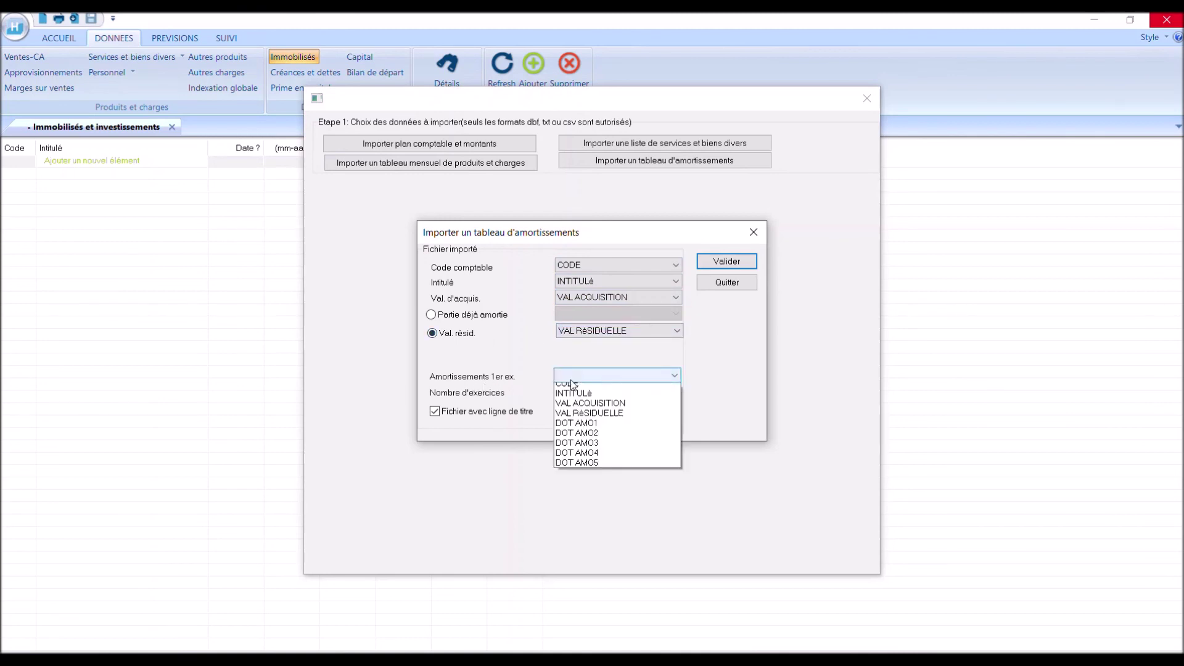
{"action": "left_click", "coordinate": [594, 438]}
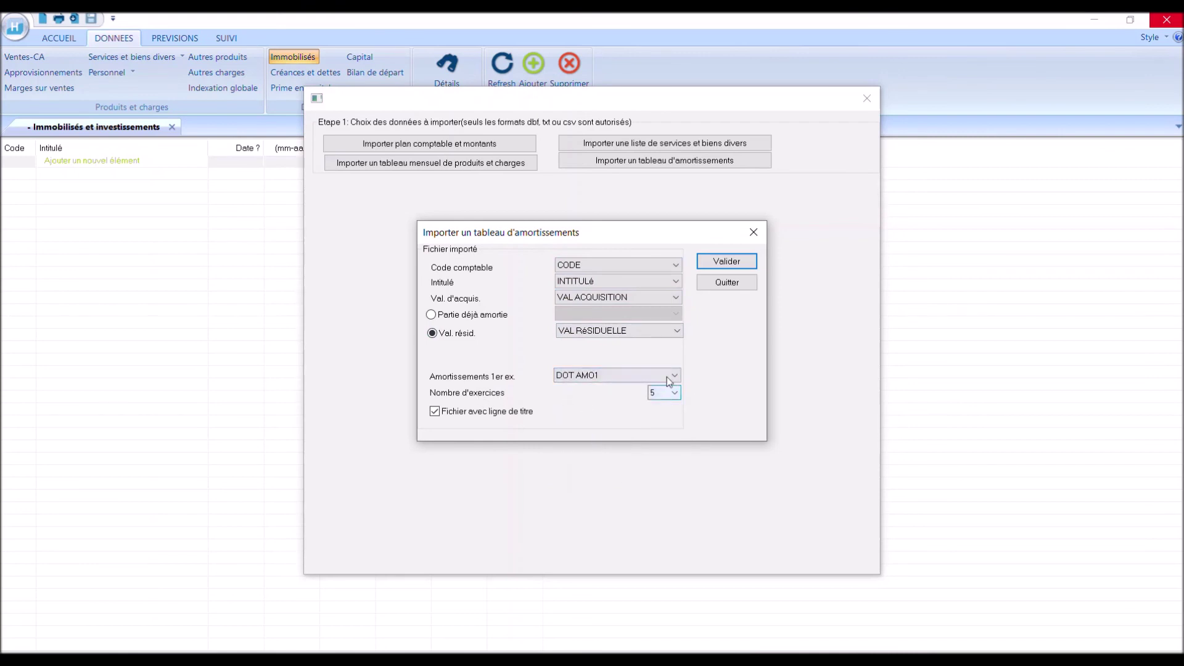
{"action": "left_click", "coordinate": [726, 261]}
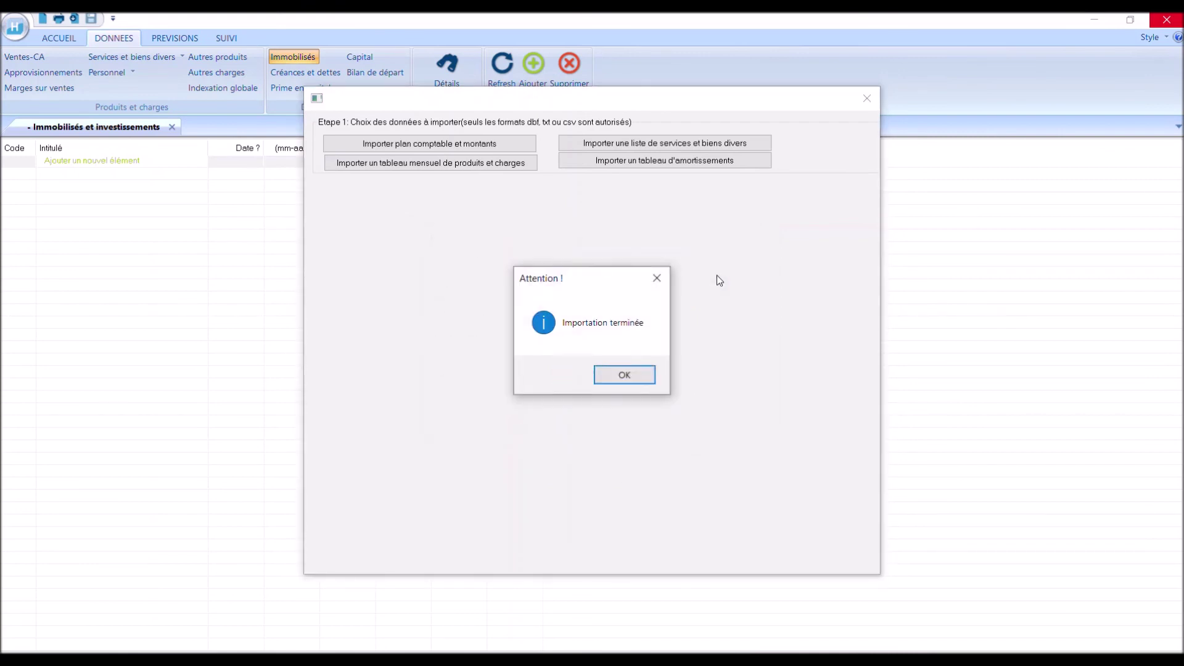
{"action": "left_click", "coordinate": [634, 375]}
{"action": "left_click", "coordinate": [864, 102]}
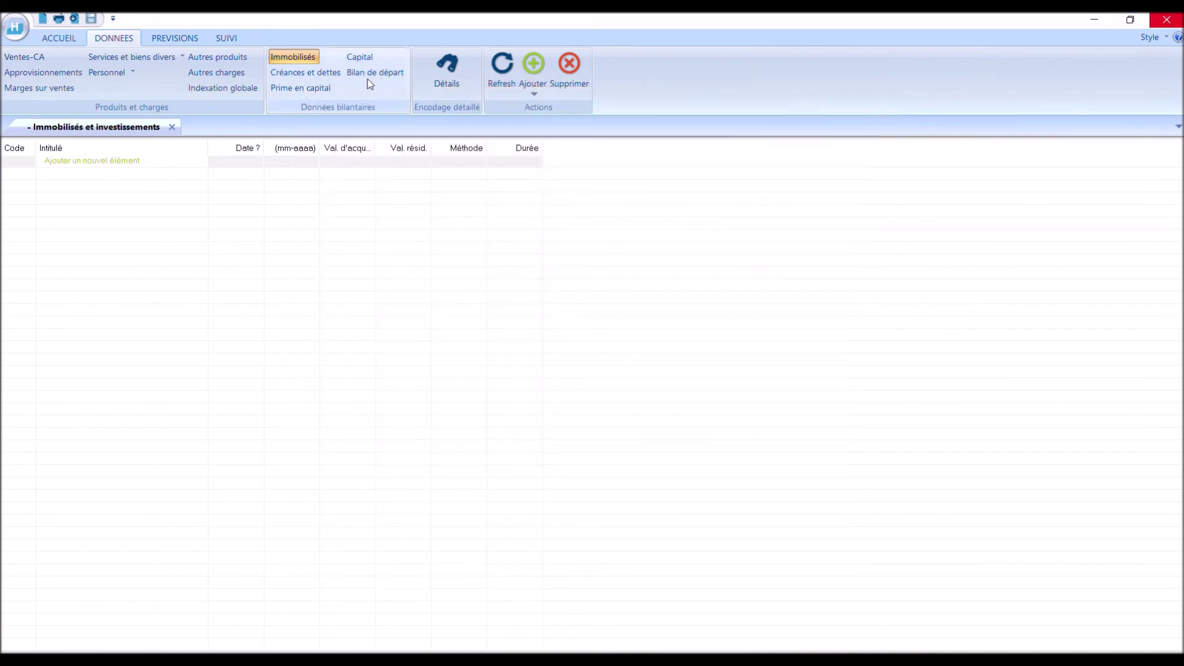
Step: Reload the Immobilisés list and examine the yearly depreciation details of assets xxx, aaa, bbb, ccc and ddd
{"action": "left_click", "coordinate": [299, 58]}
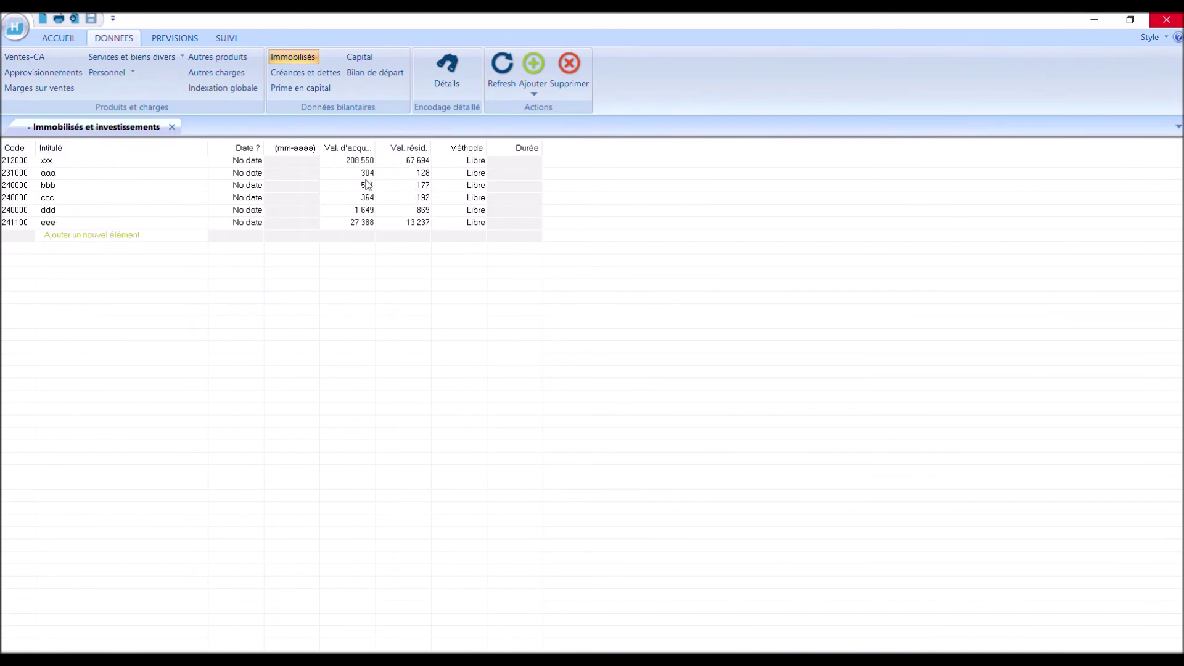
{"action": "double_click", "coordinate": [355, 163]}
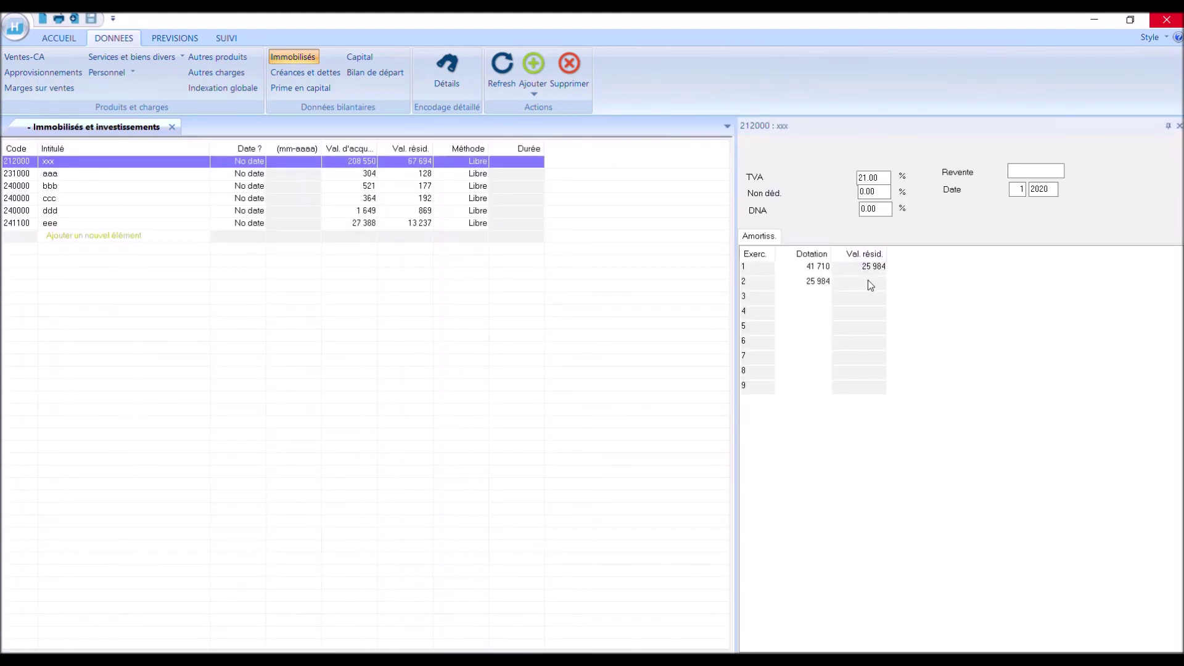
{"action": "double_click", "coordinate": [369, 175]}
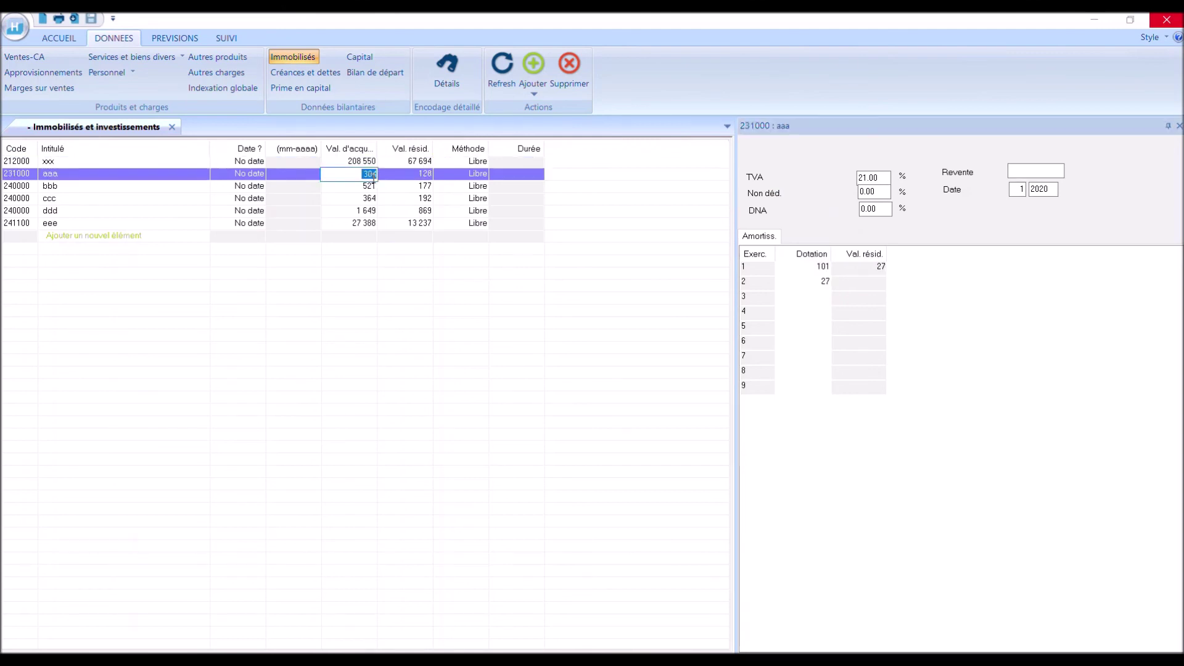
{"action": "left_click", "coordinate": [370, 190]}
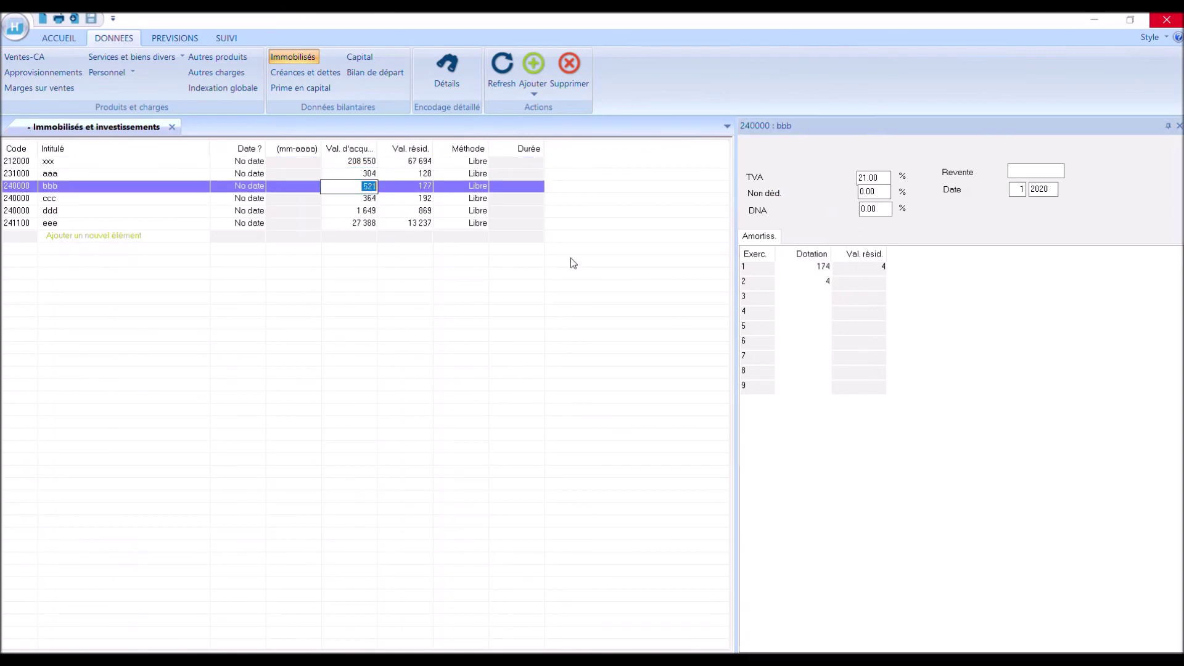
{"action": "left_click", "coordinate": [373, 204]}
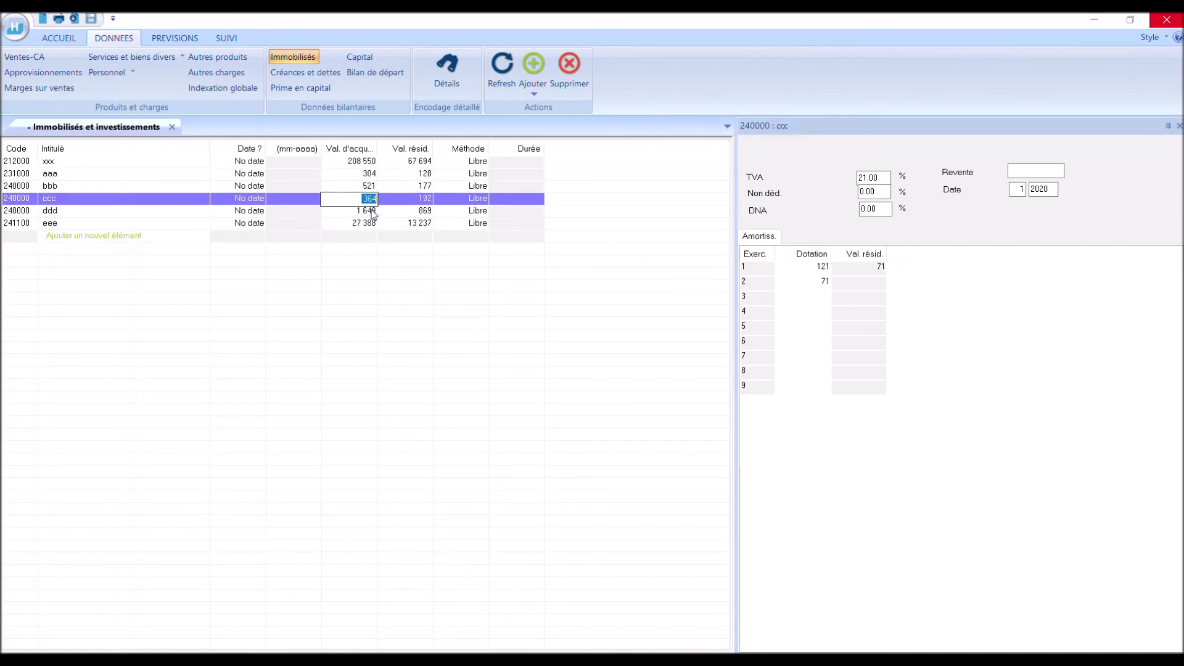
{"action": "double_click", "coordinate": [374, 210]}
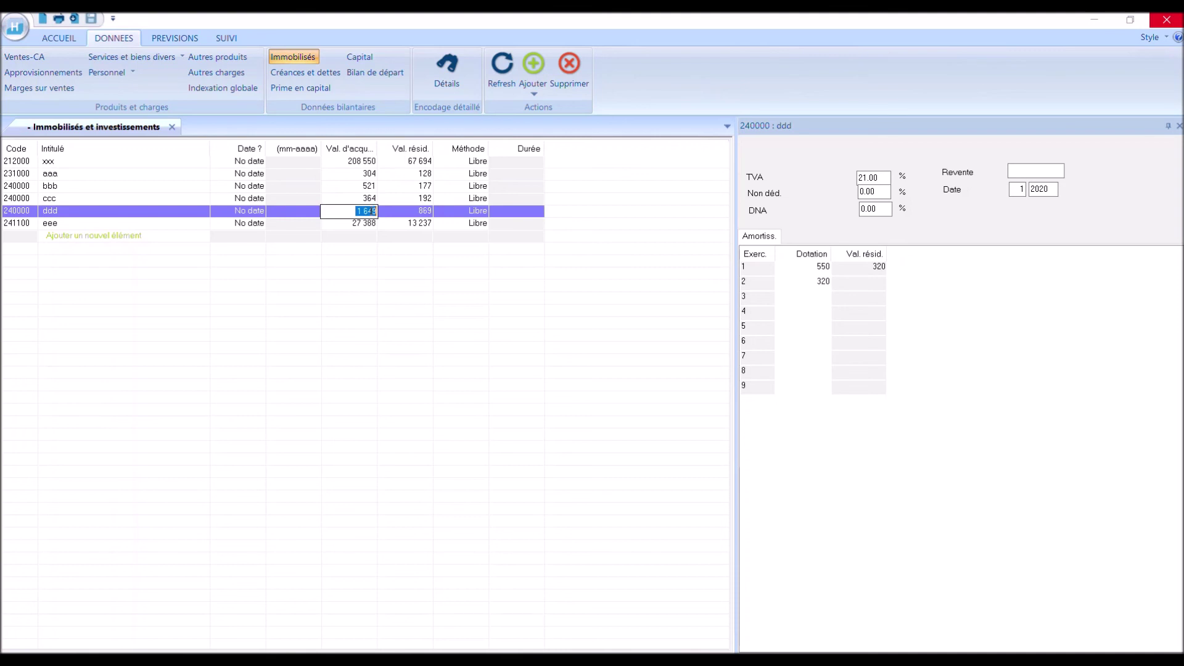
{"action": "left_click", "coordinate": [363, 247]}
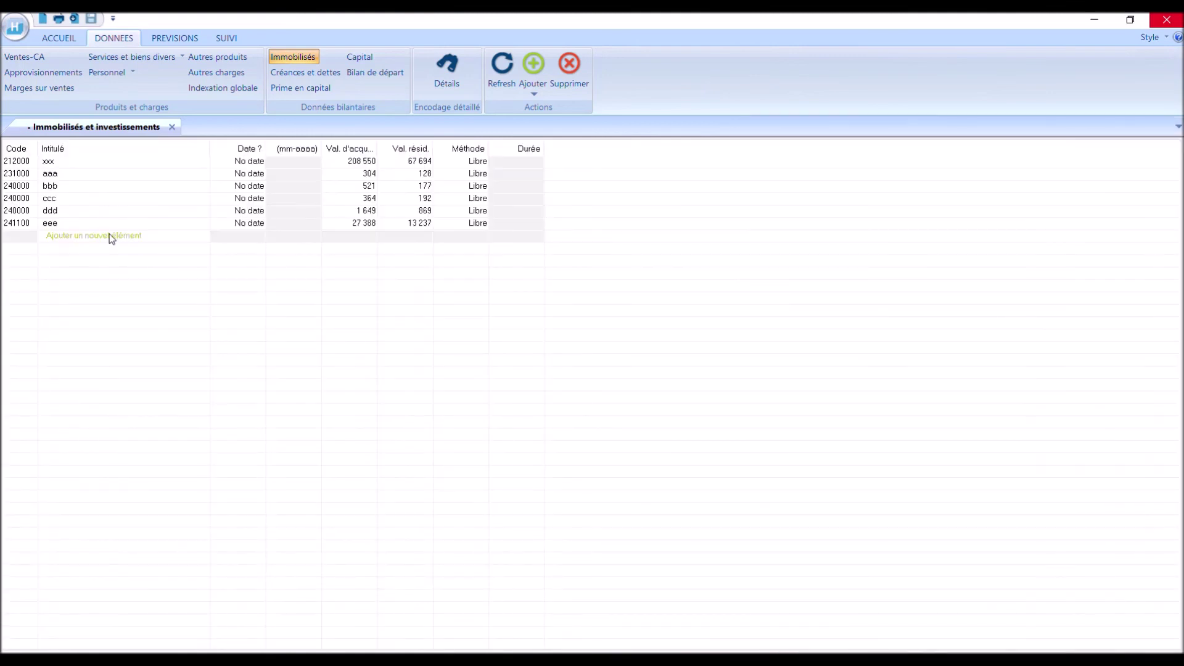